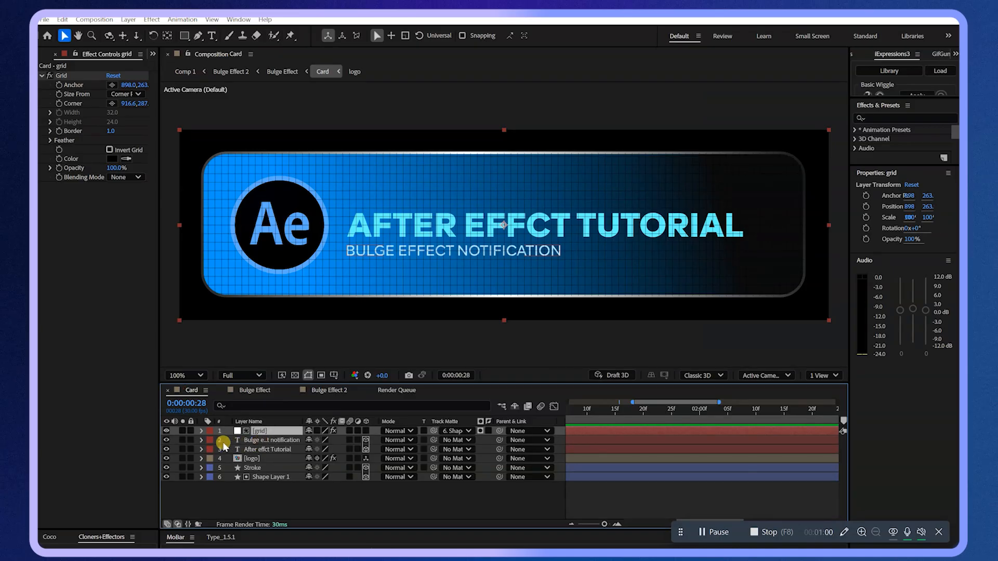
- Solo the card's layers one after another, from Shape Layer 1 up to grid, to review how the design builds up
left_click(264, 477)
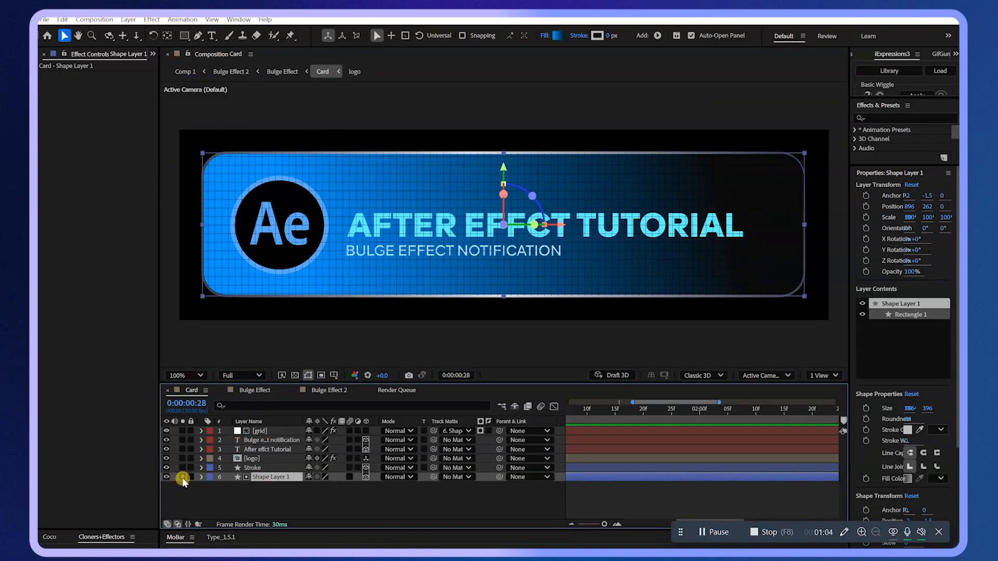
left_click(182, 477)
left_click(182, 467)
left_click(182, 458)
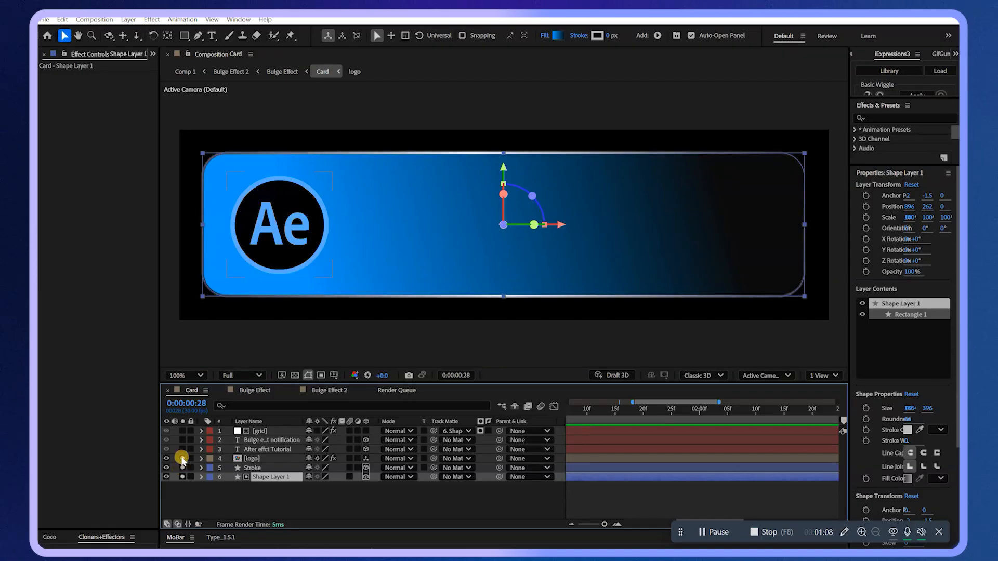
left_click(183, 449)
left_click(183, 440)
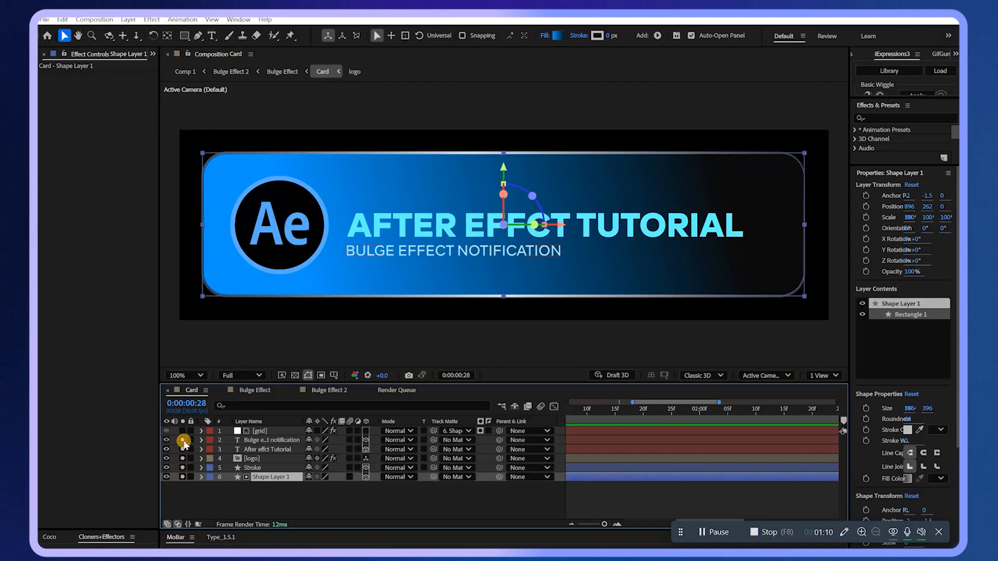
left_click(182, 431)
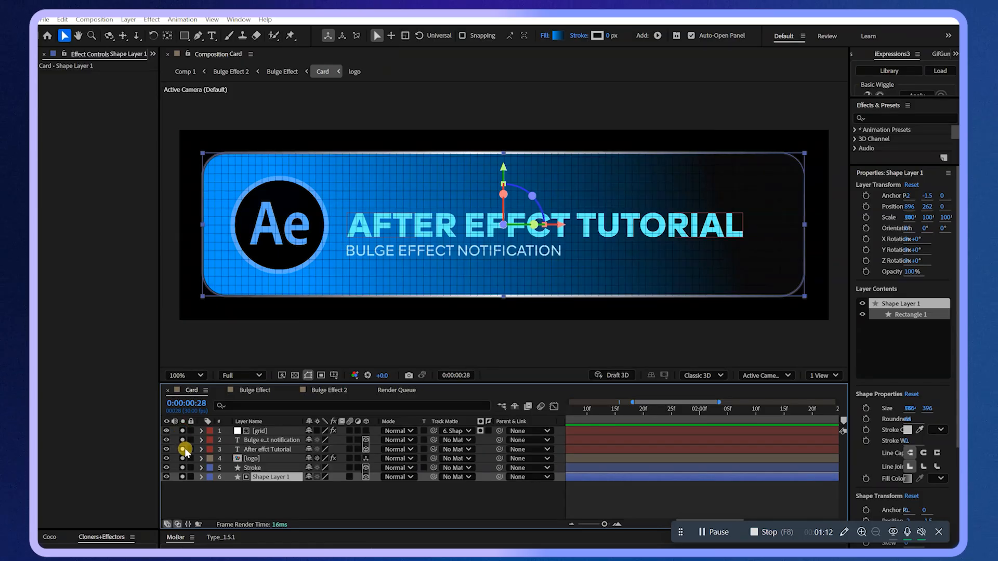
- Examine the grid layer's settings and view its matte source, Shape Layer 1, on its own
left_click(257, 431)
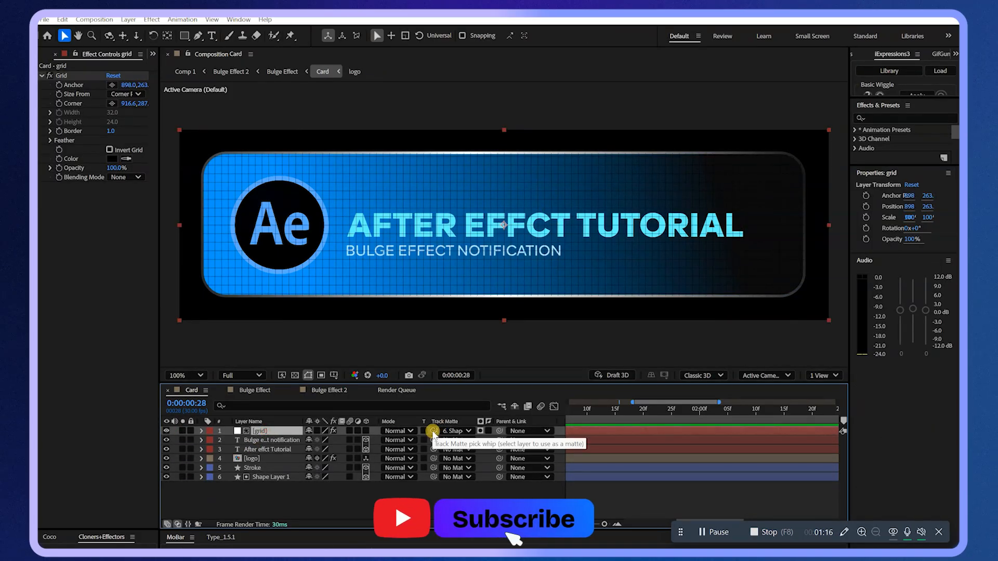
left_click(282, 477)
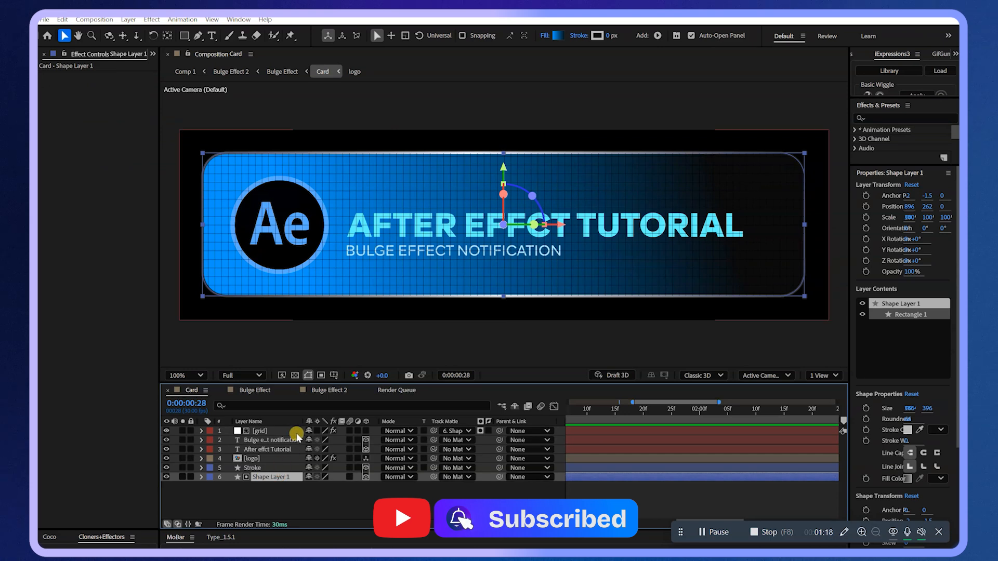
left_click(183, 477)
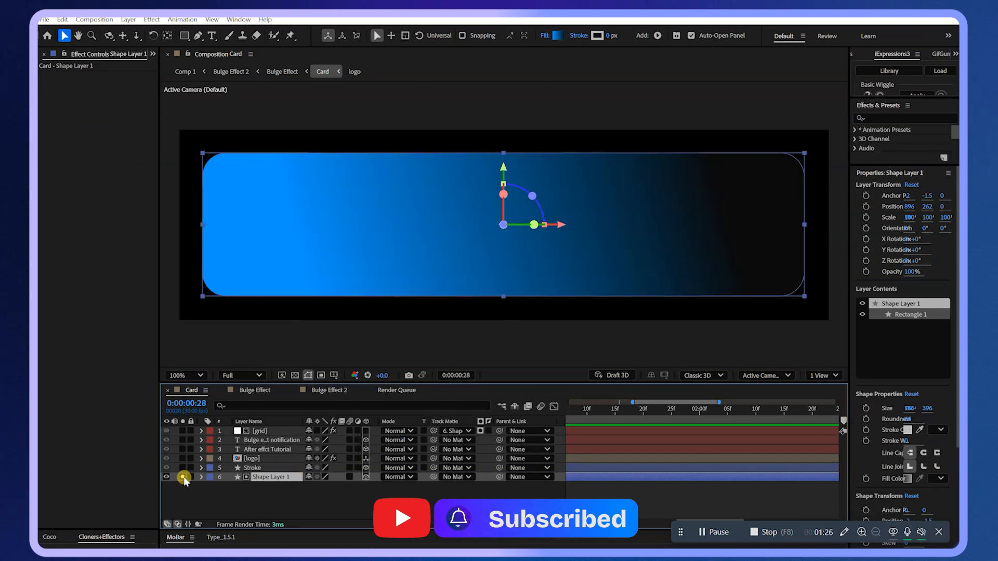
left_click(183, 477)
- Set the grid layer's track matte to No Matte
left_click(291, 431)
left_click(455, 431)
left_click(468, 443)
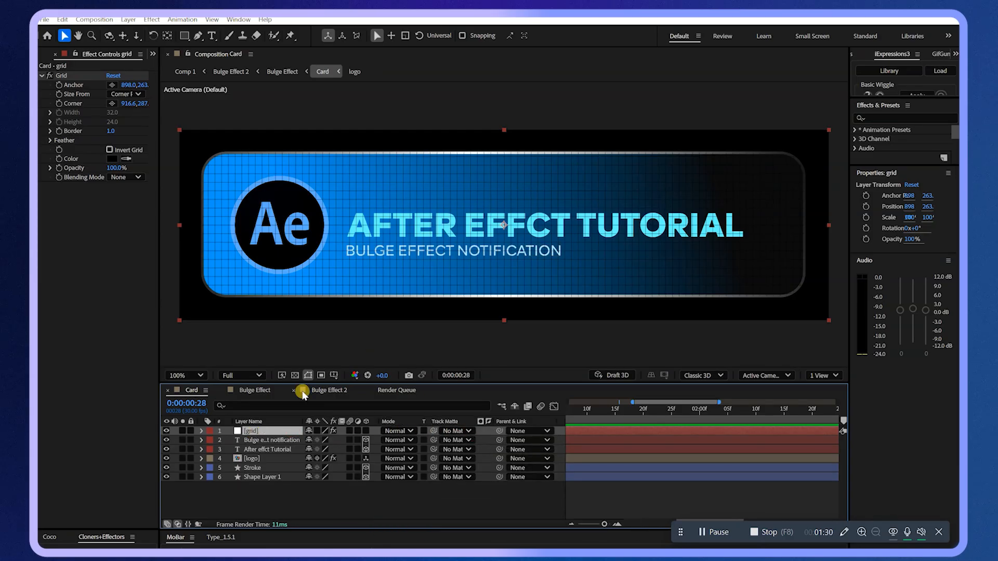
- View the grid layer alone over the transparency checkerboard, and restore the full card view
left_click(182, 431)
left_click(294, 375)
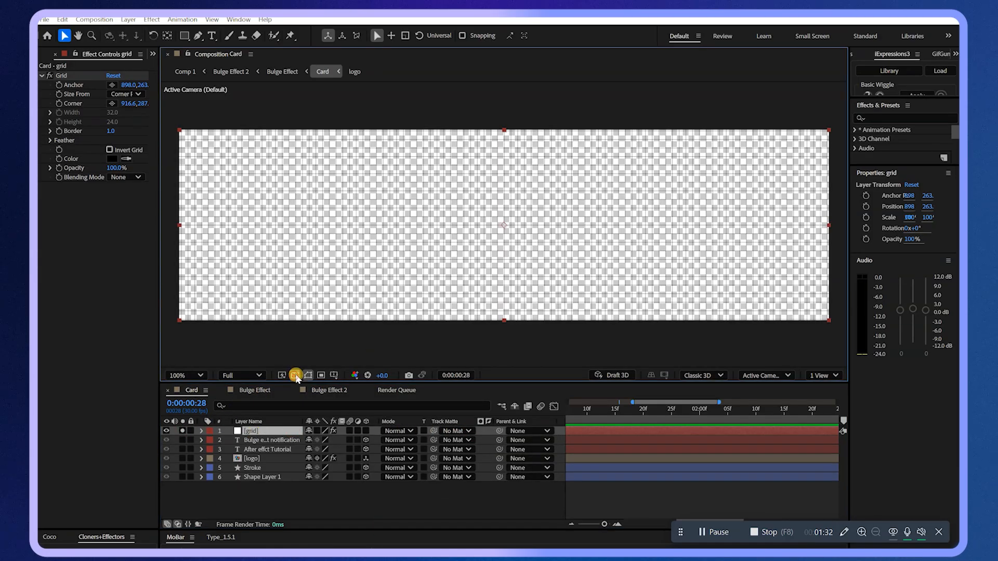
left_click(295, 375)
left_click(182, 431)
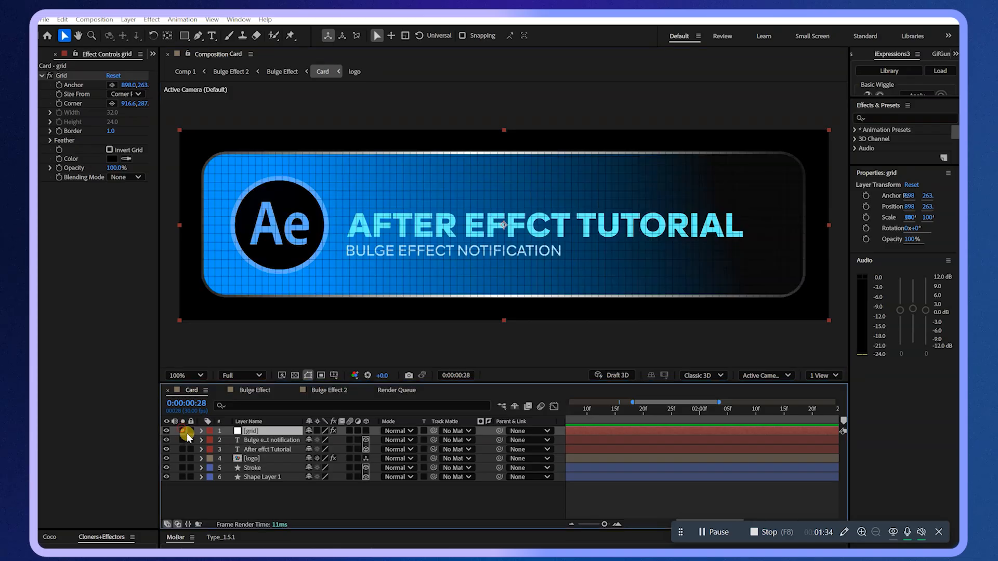
- Assign Shape Layer 1 as the grid layer's track matte and select all six layers of the Card composition
left_click_drag(439, 434, 283, 476)
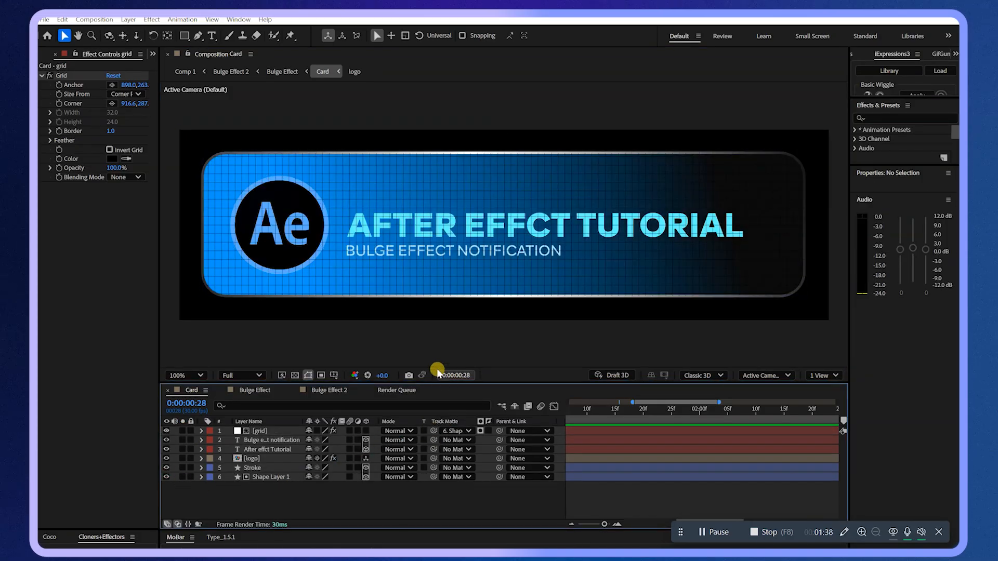
left_click(272, 477)
left_click_drag(272, 496, 257, 423)
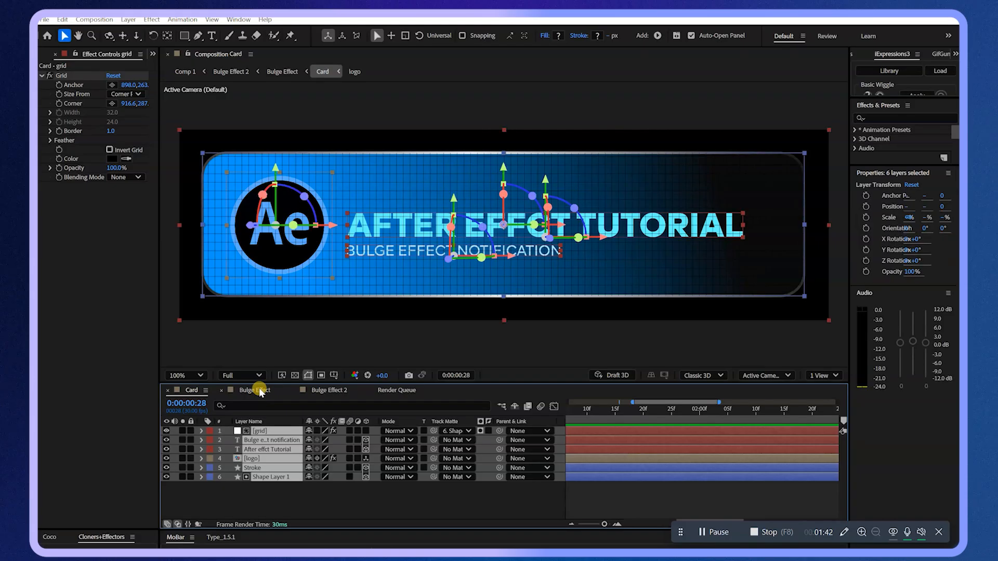
- Open the Bulge Effect composition with a taller timeline, and hide the Rigged Camera and Adjustment Layer 11
left_click(255, 390)
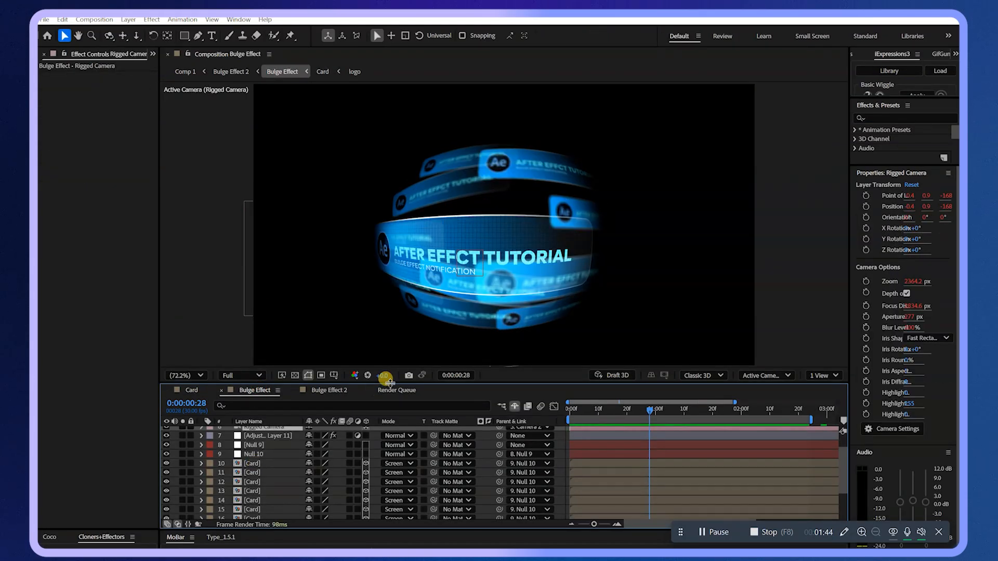
left_click_drag(390, 381, 358, 352)
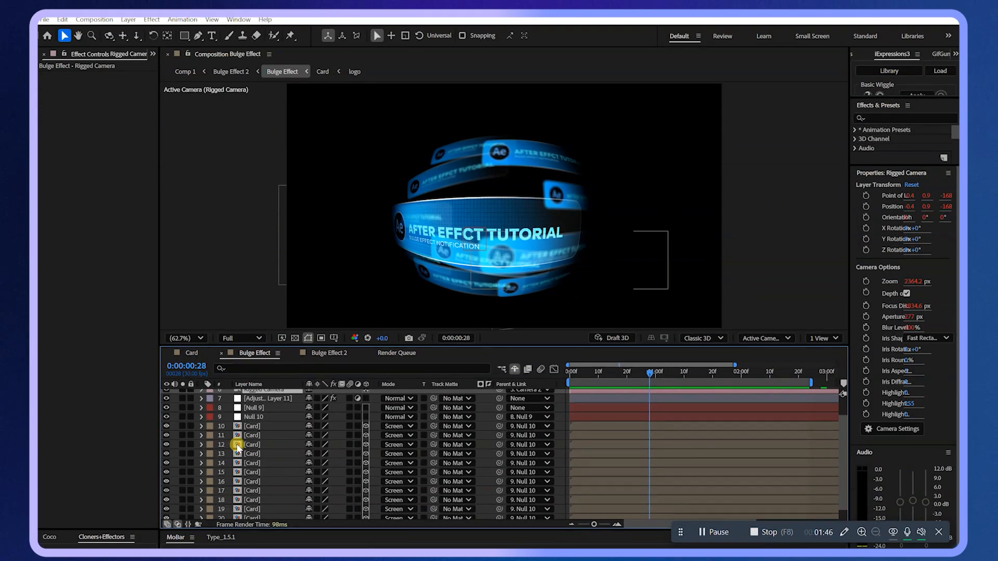
scroll(241, 429, "up", 2)
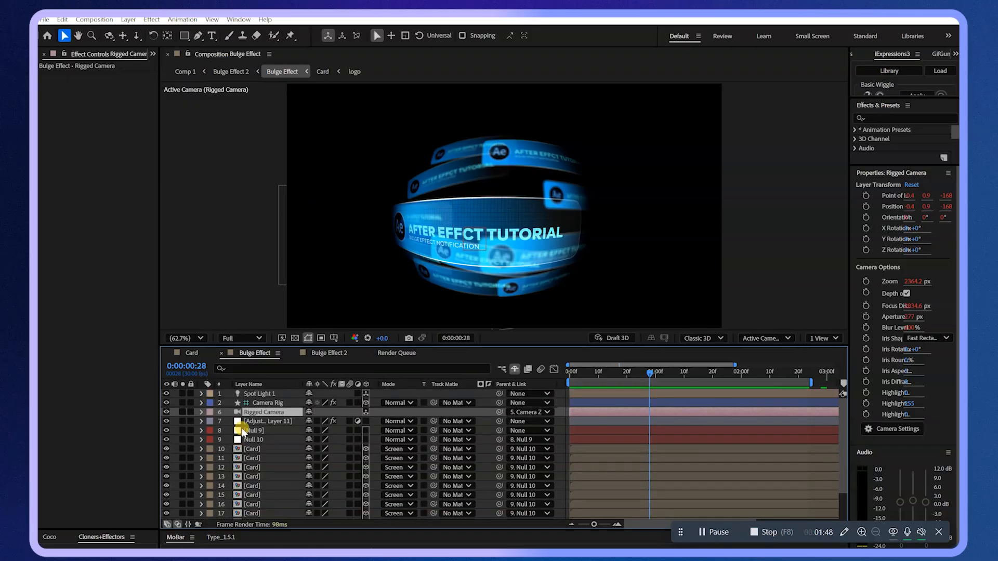
left_click(166, 411)
left_click(166, 421)
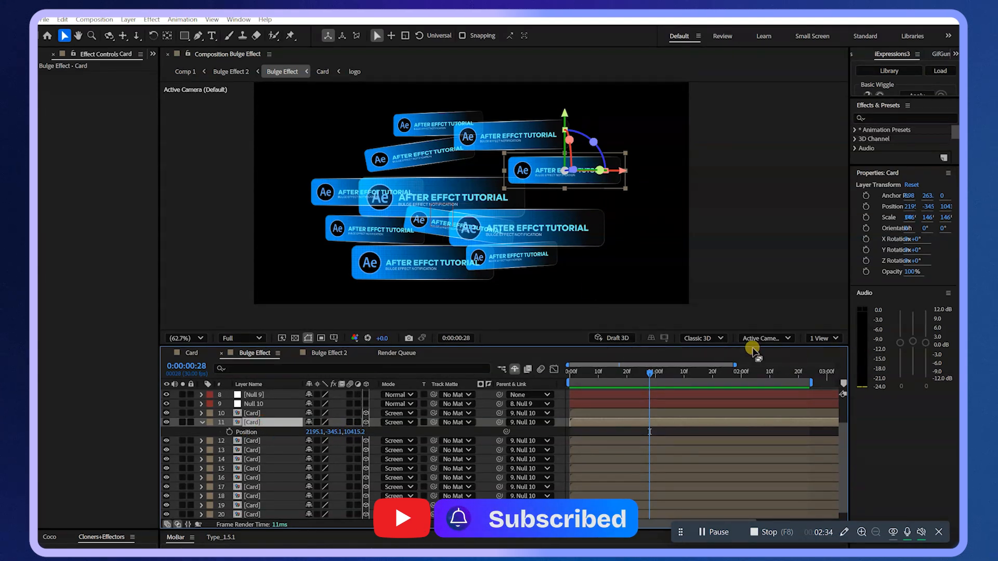
- Show the composition in 2 Views, frame the cards' 3D layout in Custom View 2 and select the lowest card
left_click(817, 338)
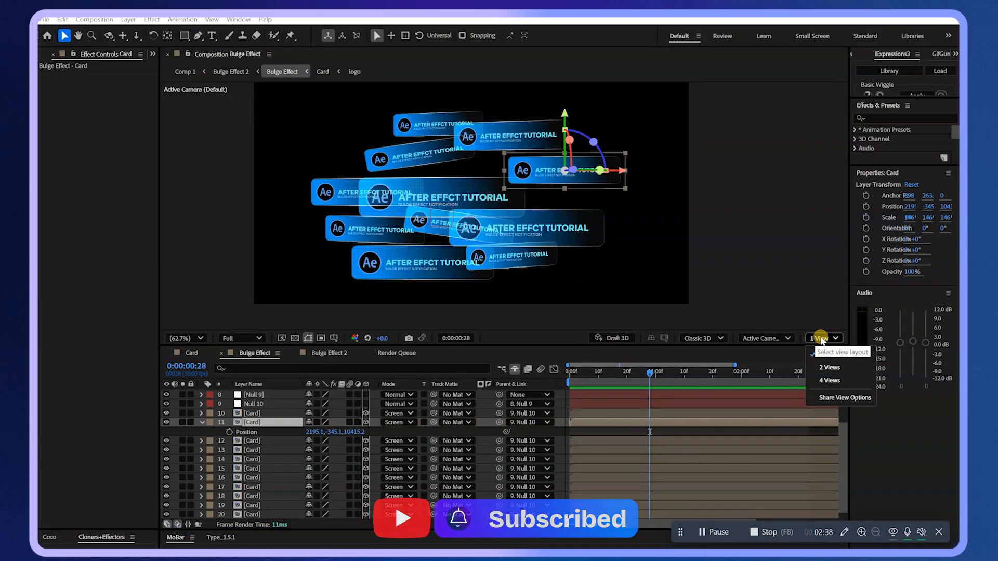
left_click(828, 367)
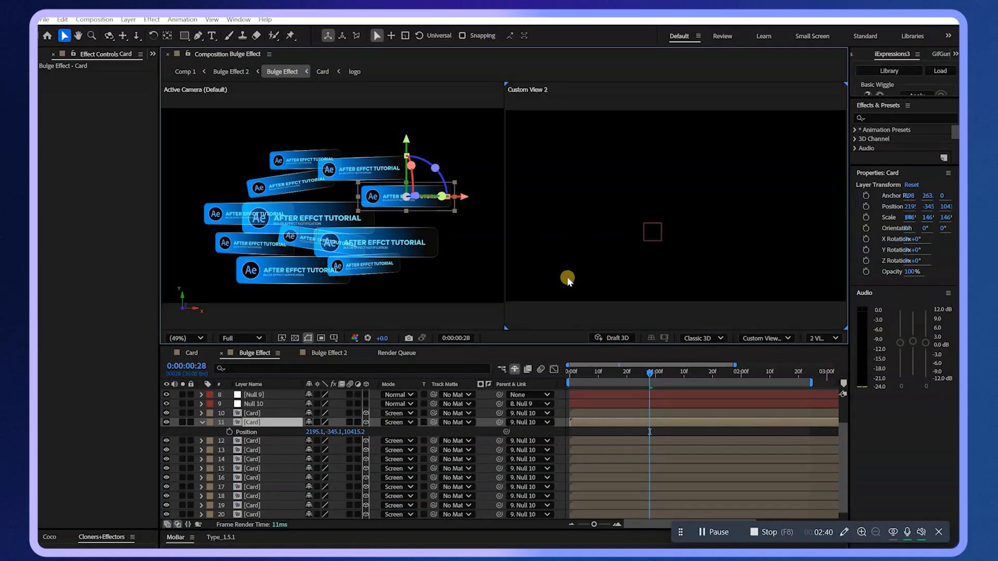
scroll(648, 227, "down", 2)
left_click_drag(661, 172, 677, 292)
left_click_drag(569, 116, 728, 247)
left_click(628, 262)
left_click(674, 242)
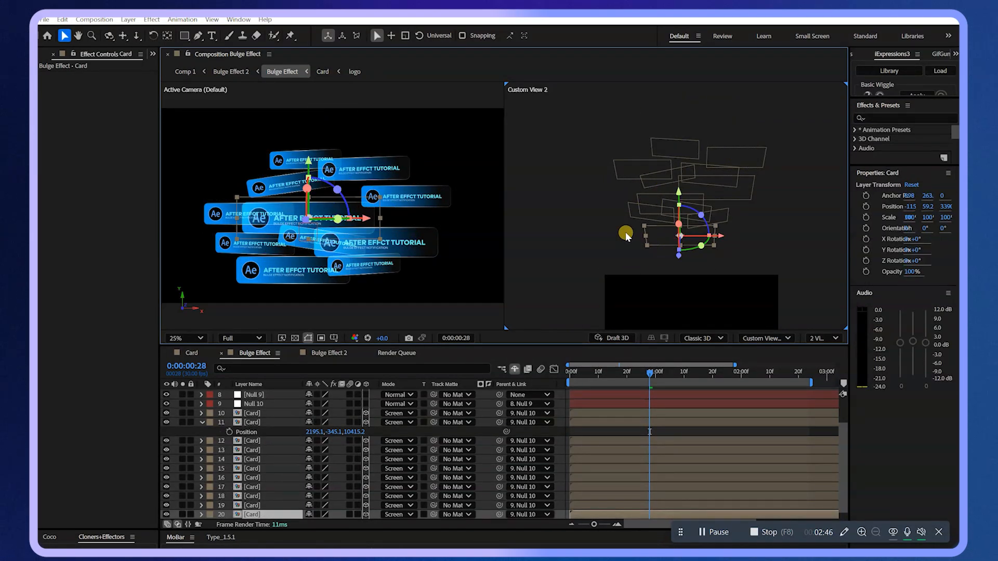
- Try moving the lowest card along its depth axis in Custom View 2, undo the move and select another card
left_click(572, 255)
left_click(680, 242)
left_click_drag(680, 261, 688, 250)
key("ctrl+z")
left_click(714, 189)
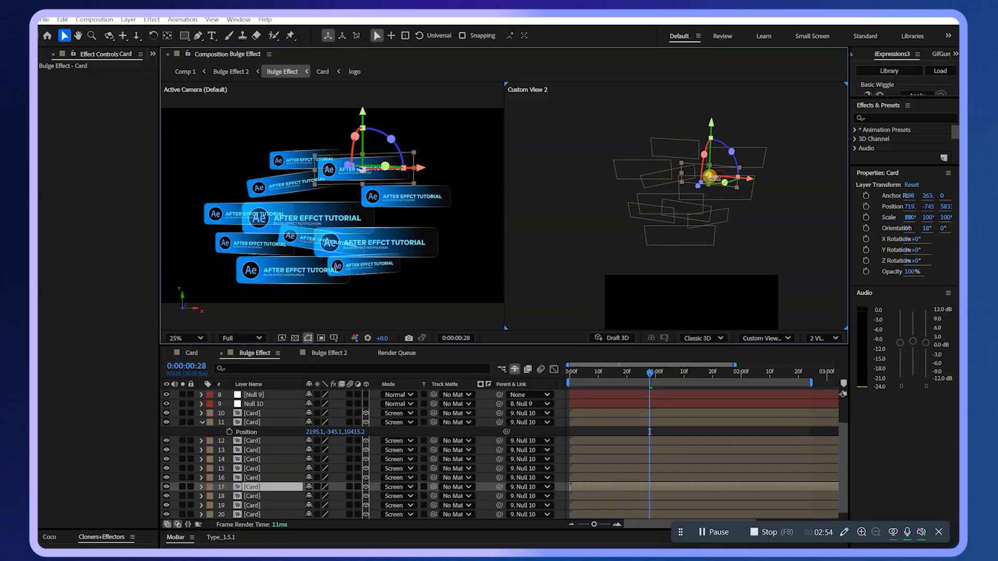
- Collapse the expanded Card layer and select all the Card layers from 10 to 20
left_click(202, 422)
left_click(252, 413)
scroll(254, 458, "up", 3)
scroll(255, 465, "down", 2)
left_click(252, 506, "shift")
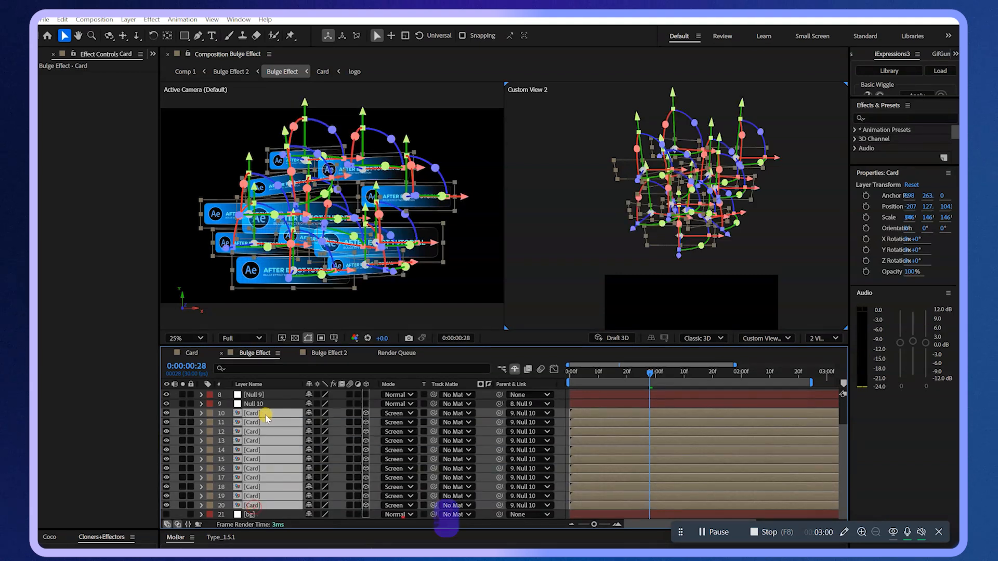
- Return to the 1 View layout and make the Rigged Camera active again
left_click(817, 338)
left_click(826, 355)
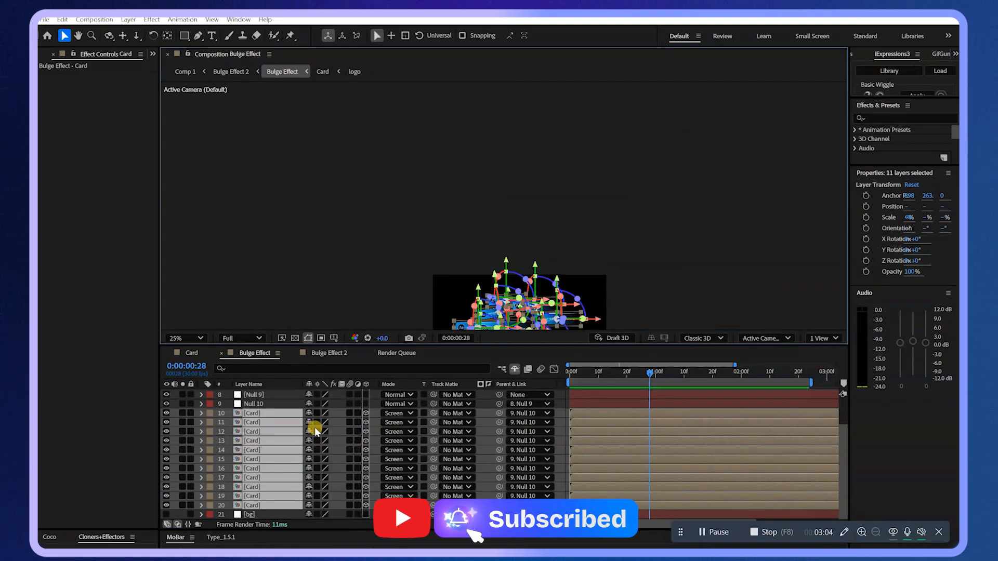
scroll(260, 435, "up", 2)
left_click(257, 412)
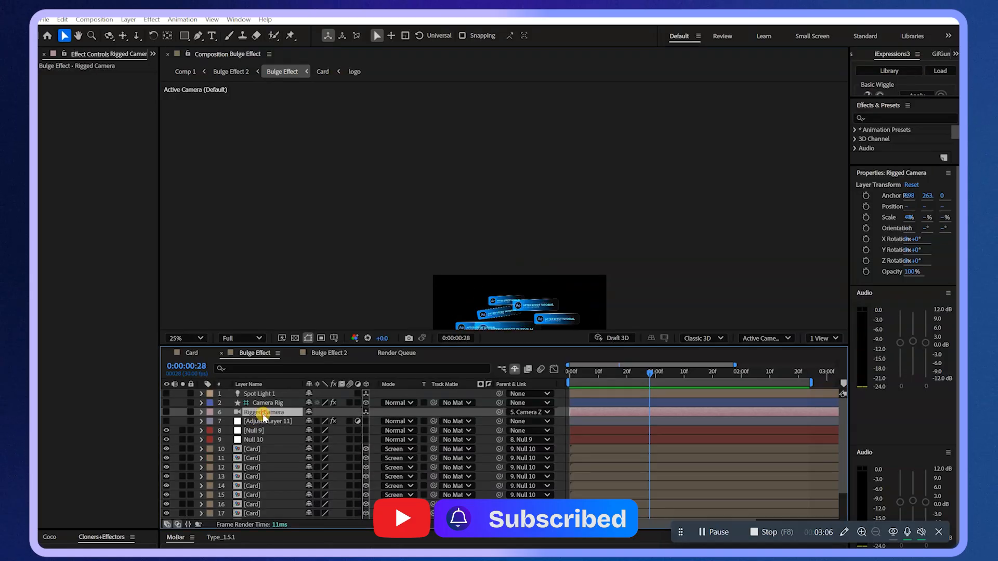
left_click_drag(553, 221, 530, 120)
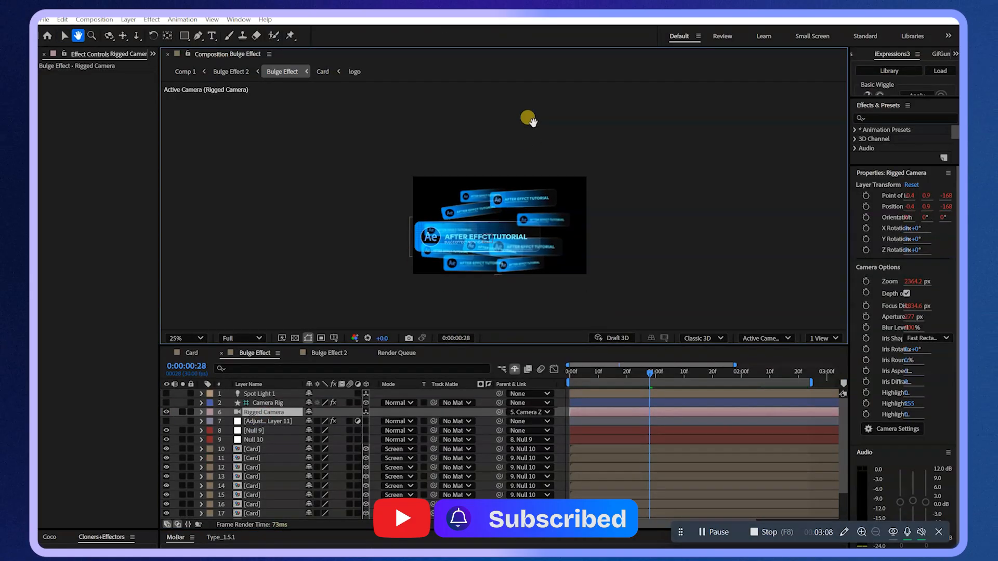
scroll(469, 266, "up", 1)
left_click_drag(503, 276, 511, 206)
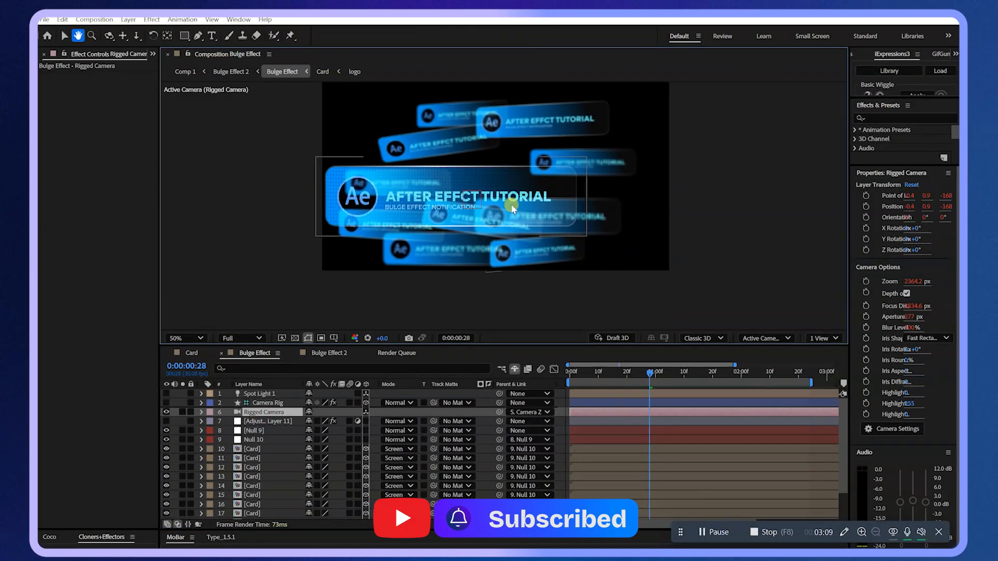
- Compare the composition with the Rigged Camera off and on, and review the Camera Rig layer's settings
left_click(166, 412)
left_click(166, 412)
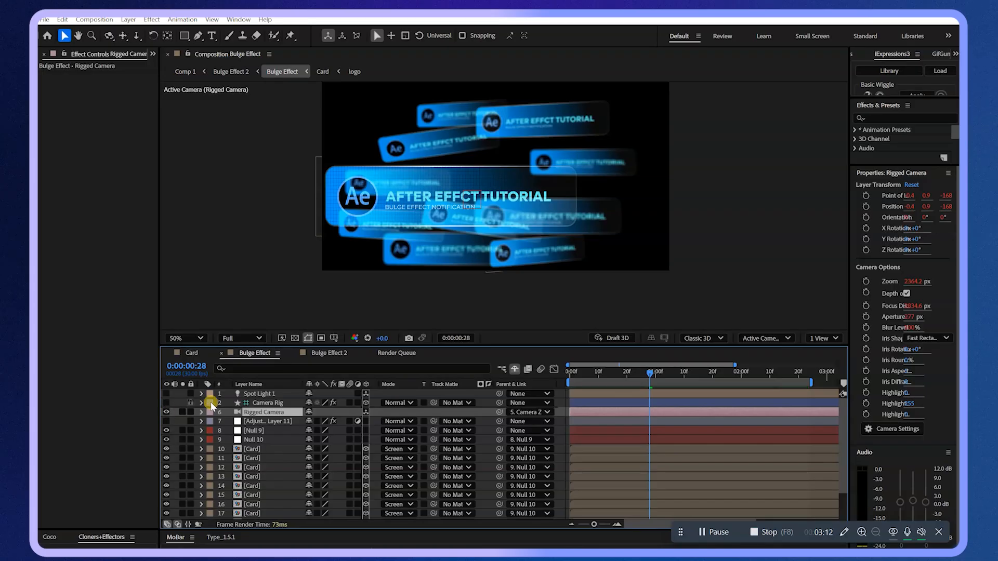
left_click(265, 404)
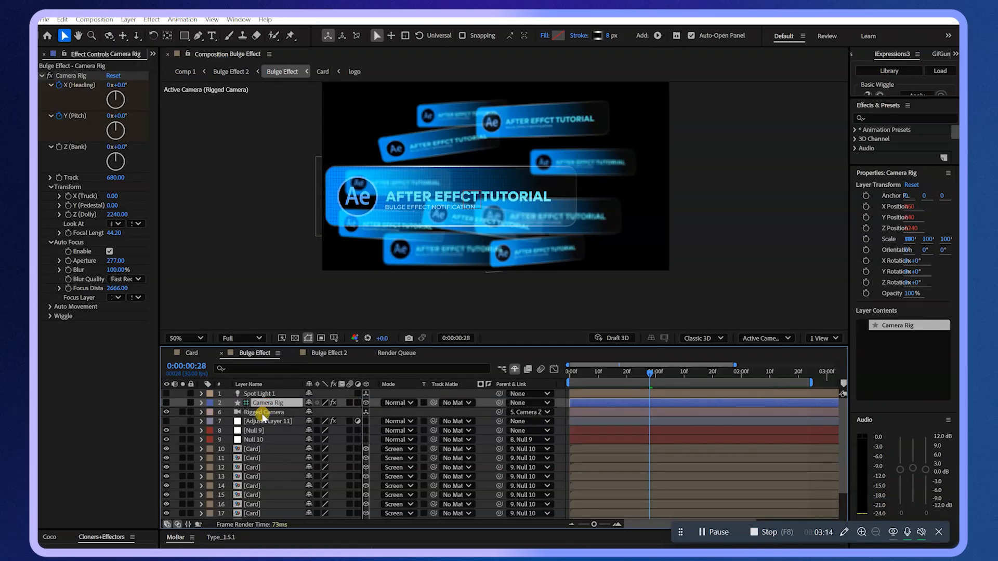
left_click(267, 413)
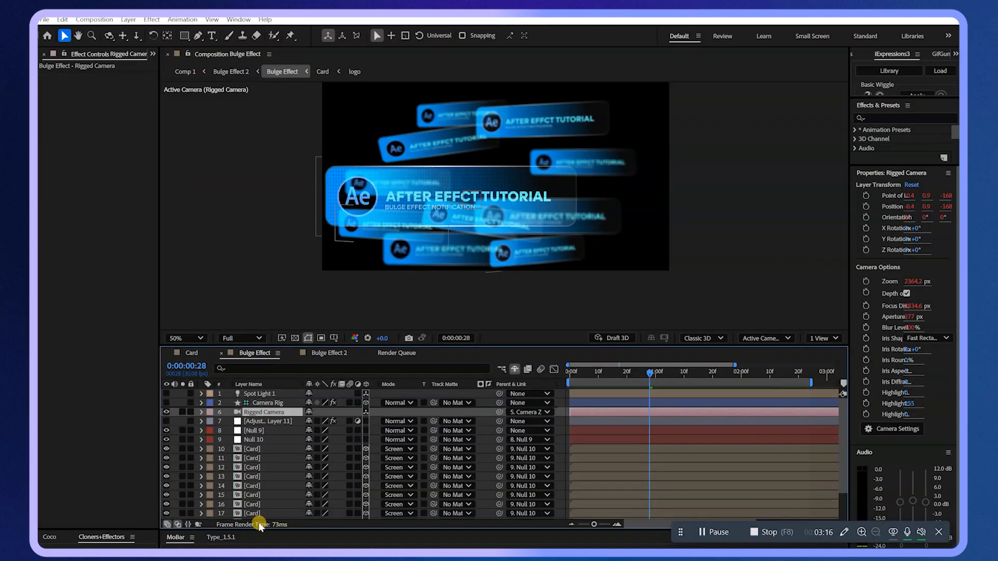
- Enlarge the MoBar area to reveal its tools
left_click_drag(267, 529, 263, 475)
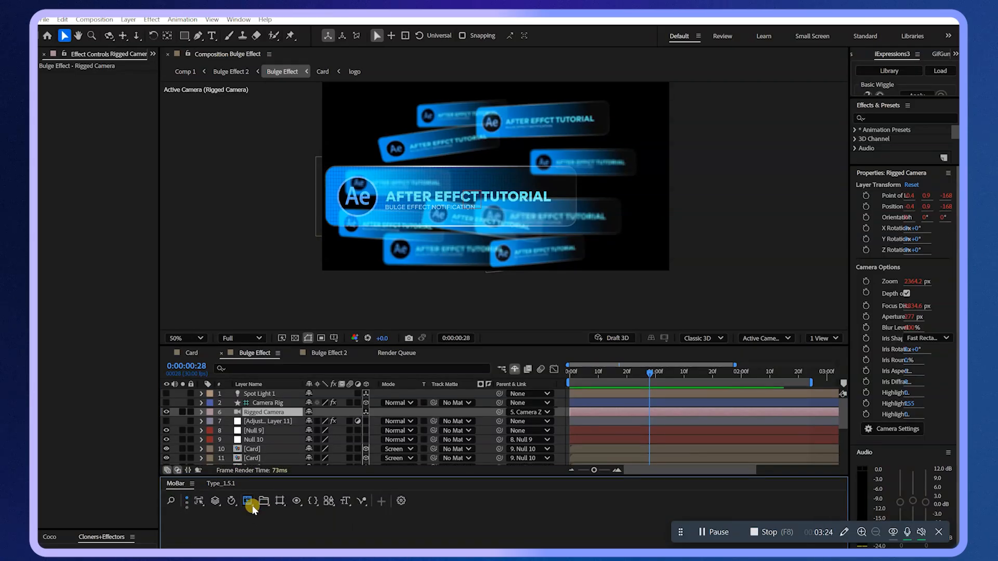
left_click(252, 507)
left_click(201, 514)
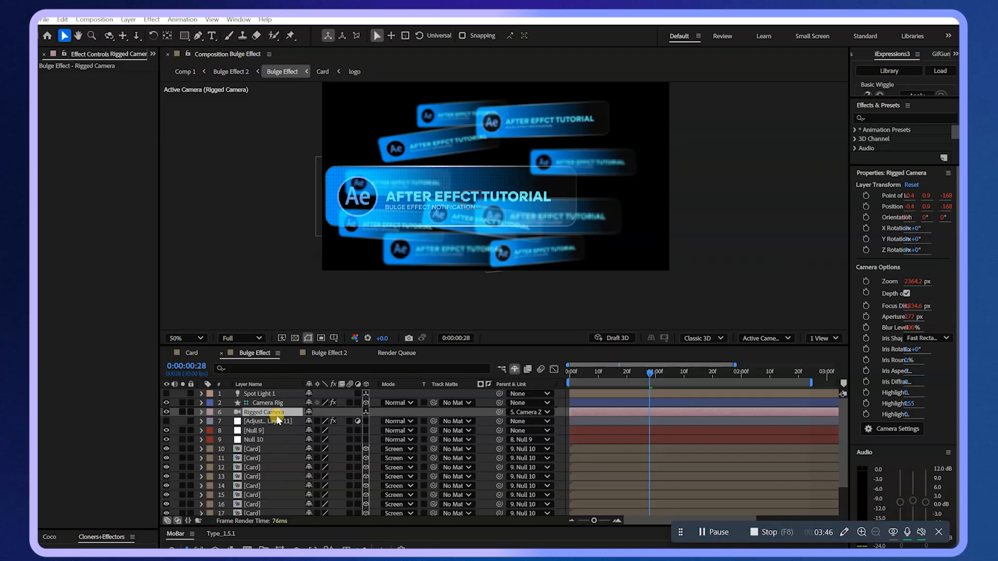
- Select the Camera Rig layer and widen the effect controls to show its settings in full
left_click(262, 402)
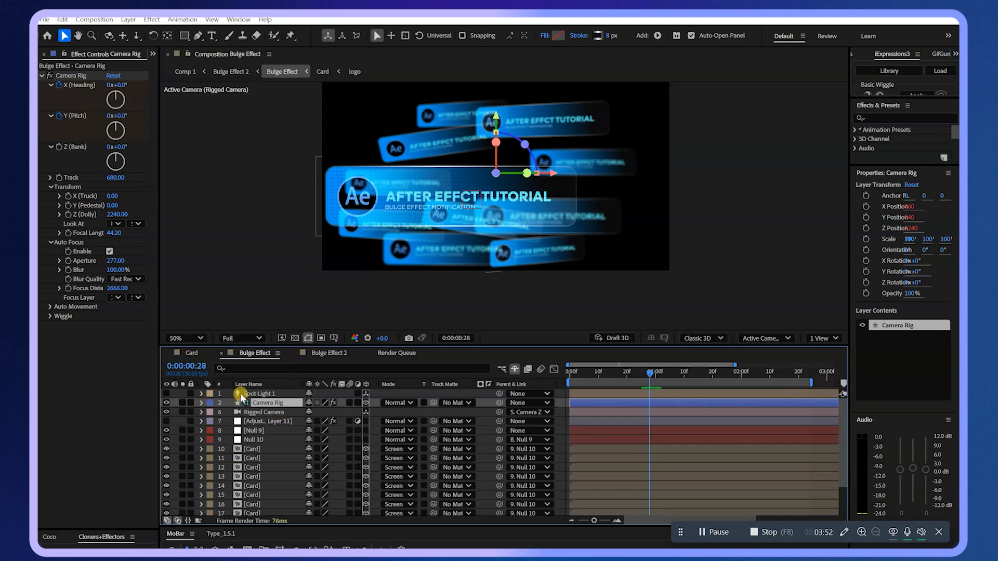
left_click_drag(157, 258, 262, 249)
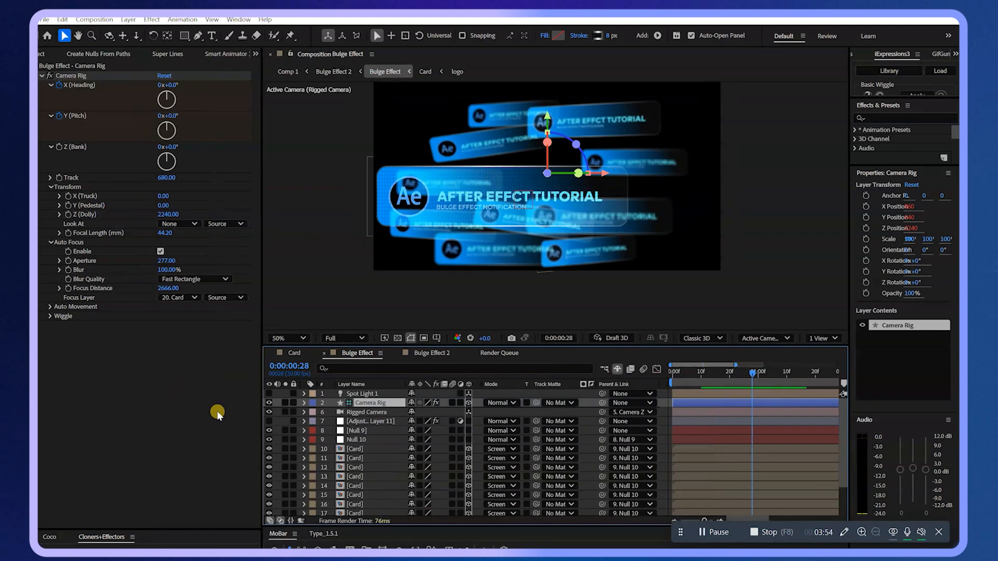
- Turn the Rigged Camera off and on, and try adjusting the Camera Rig's Z (Dolly) value
left_click(269, 412)
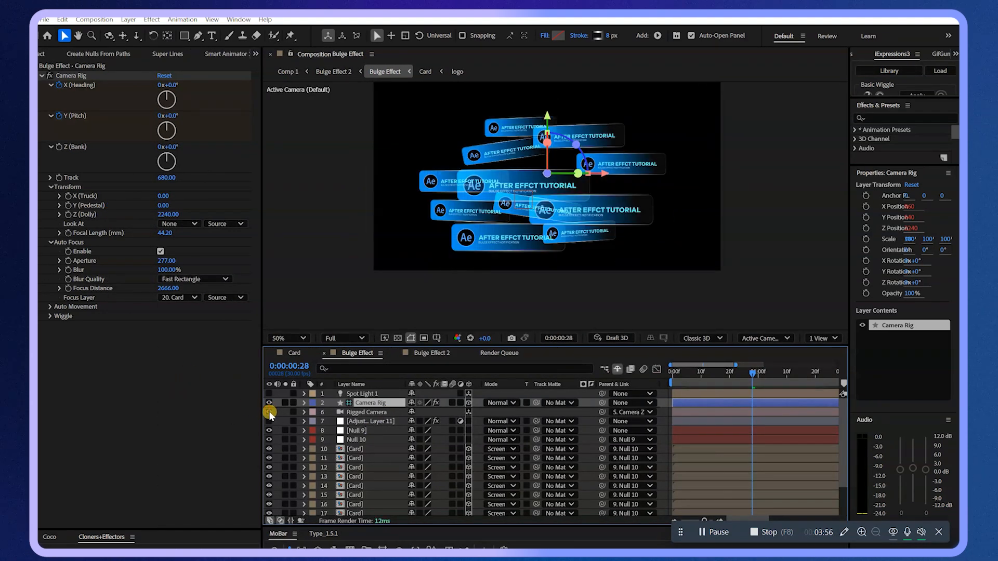
left_click(269, 411)
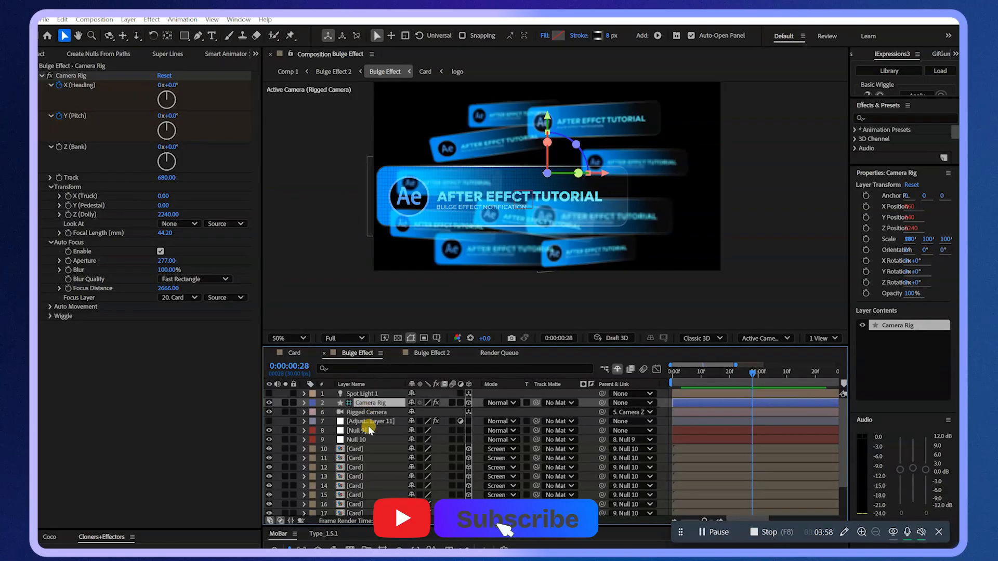
left_click_drag(163, 214, 177, 231)
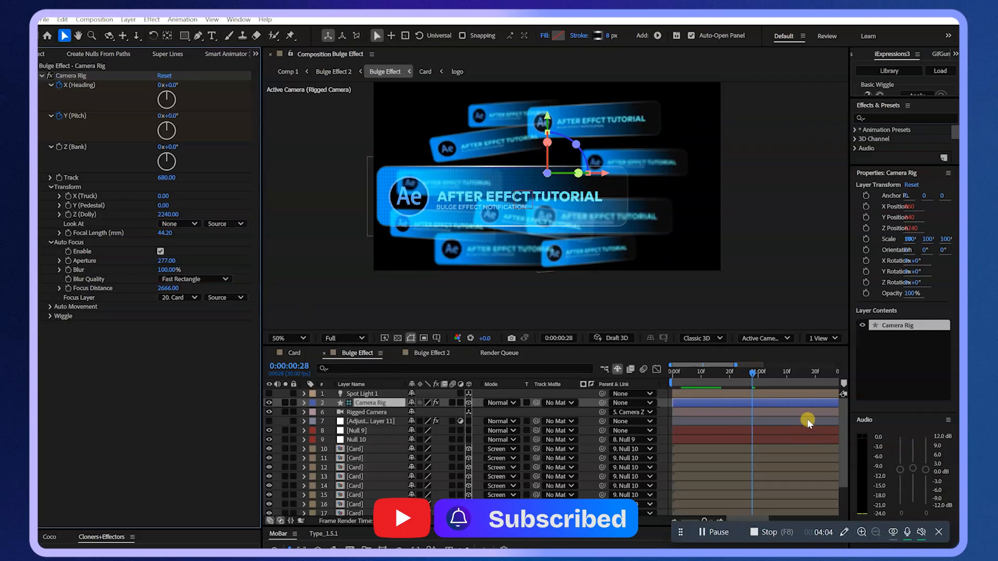
- Review the Rigged Camera, Camera Rig, Null 10 and first Card layers by selecting each one
left_click(365, 413)
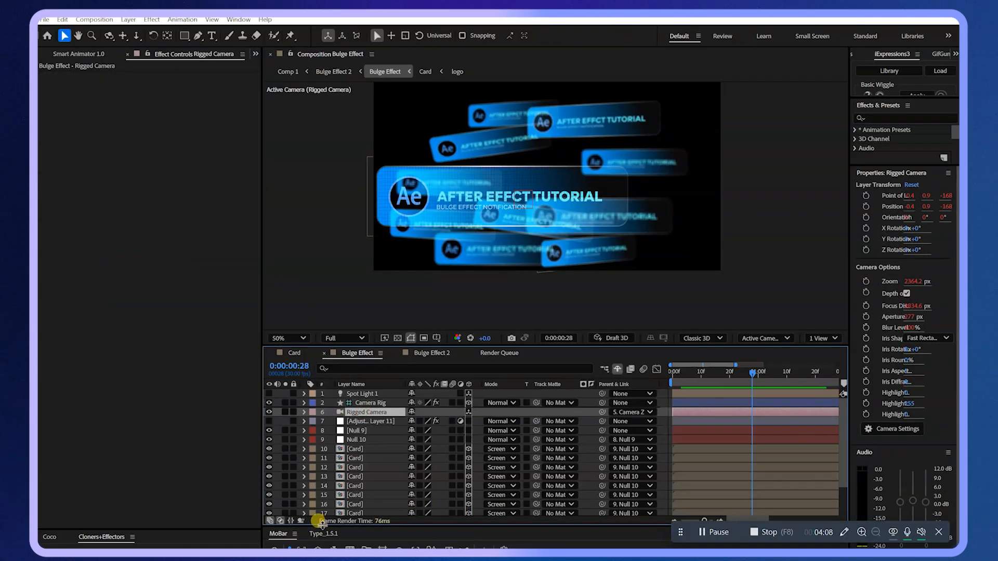
left_click(380, 403)
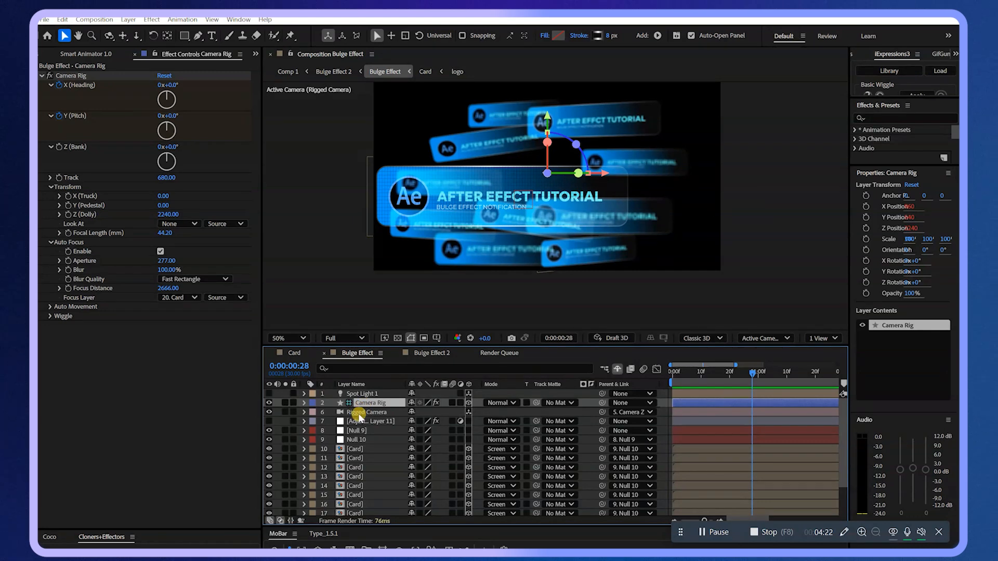
left_click(358, 440)
left_click(364, 412)
left_click(353, 403)
left_click(351, 439)
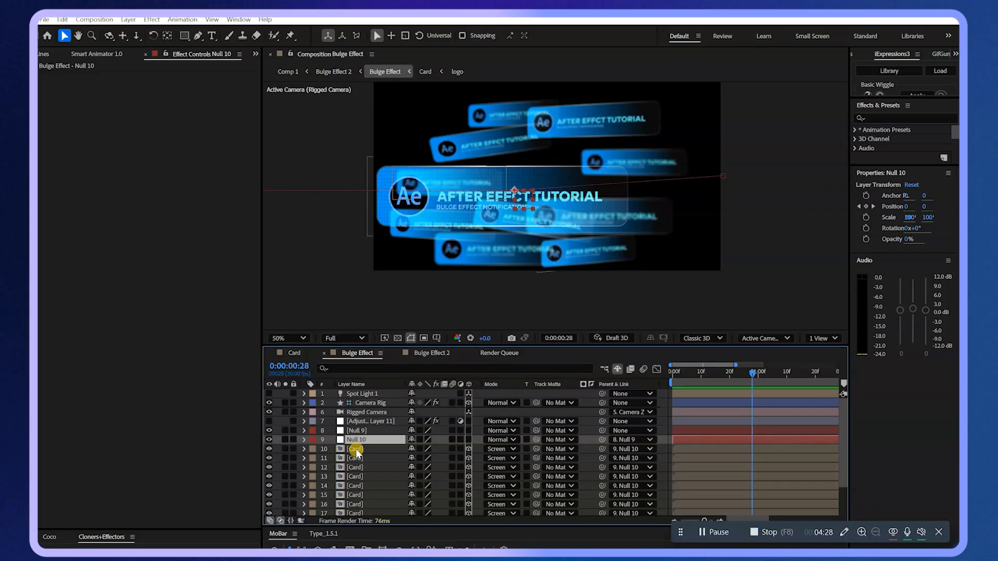
left_click(357, 449)
left_click(350, 441)
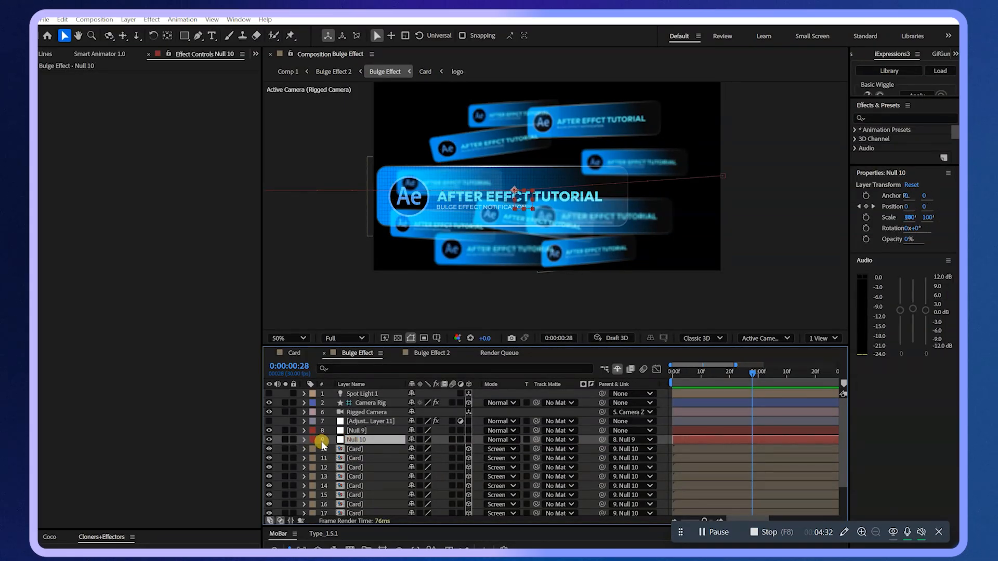
- Select Card layers 10 to 20 together and return to Null 10, their parent layer
left_click(355, 449)
scroll(350, 472, "down", 2)
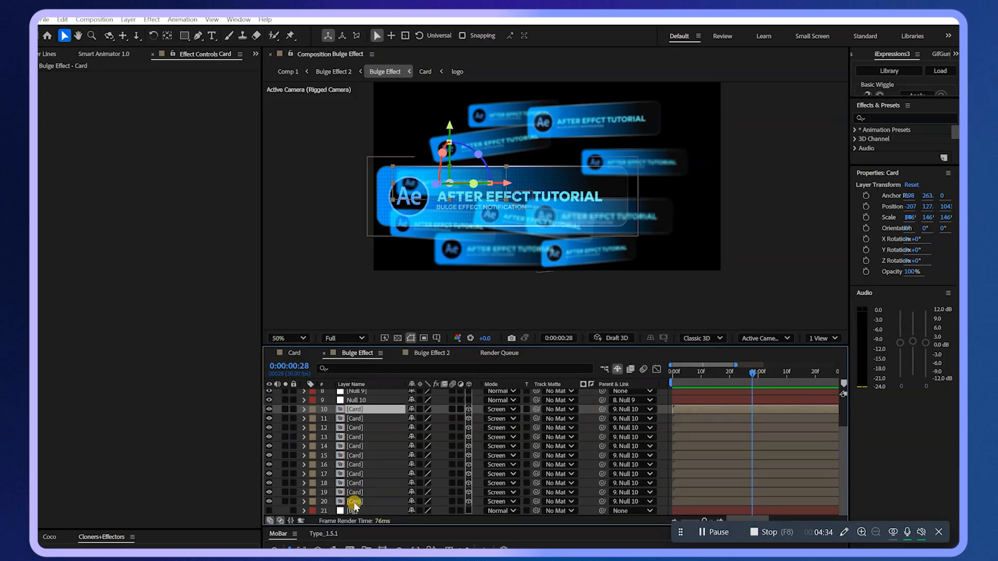
left_click(354, 502, "shift")
scroll(358, 452, "up", 2)
left_click(355, 440)
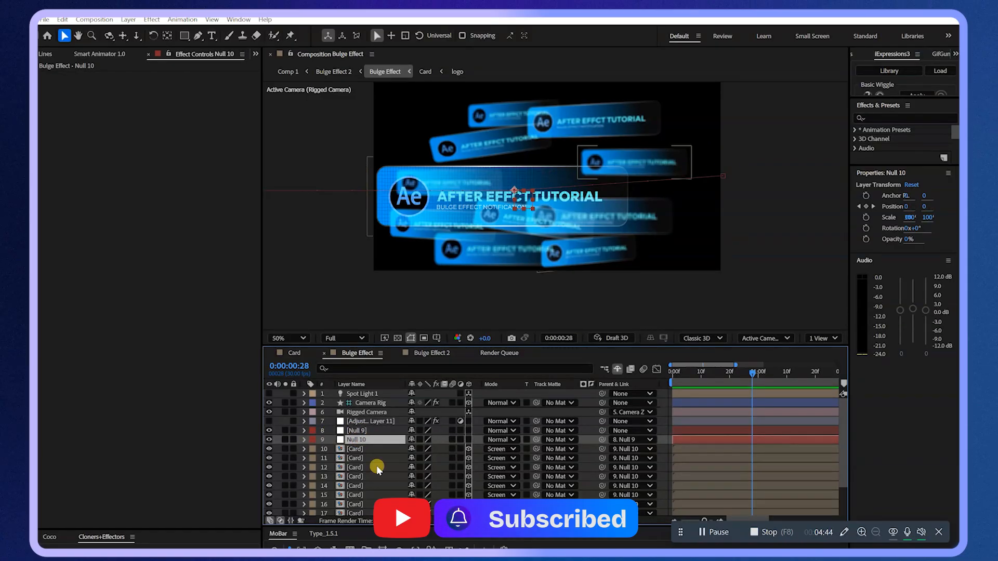
- Reveal the Position keyframes of Null 9 and Null 10 and show a longer stretch of the timeline
left_click(322, 430, "shift")
key("p")
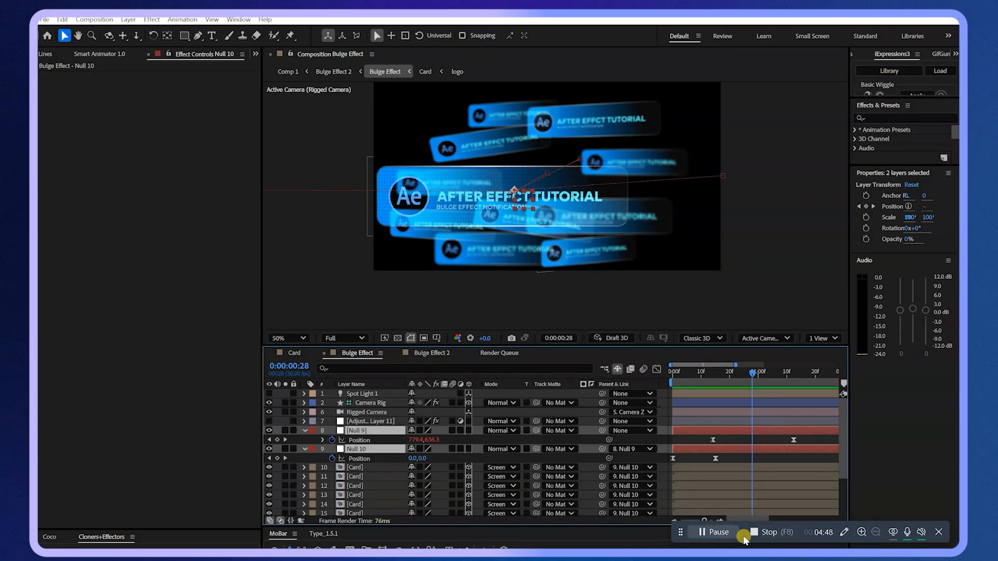
left_click(803, 530)
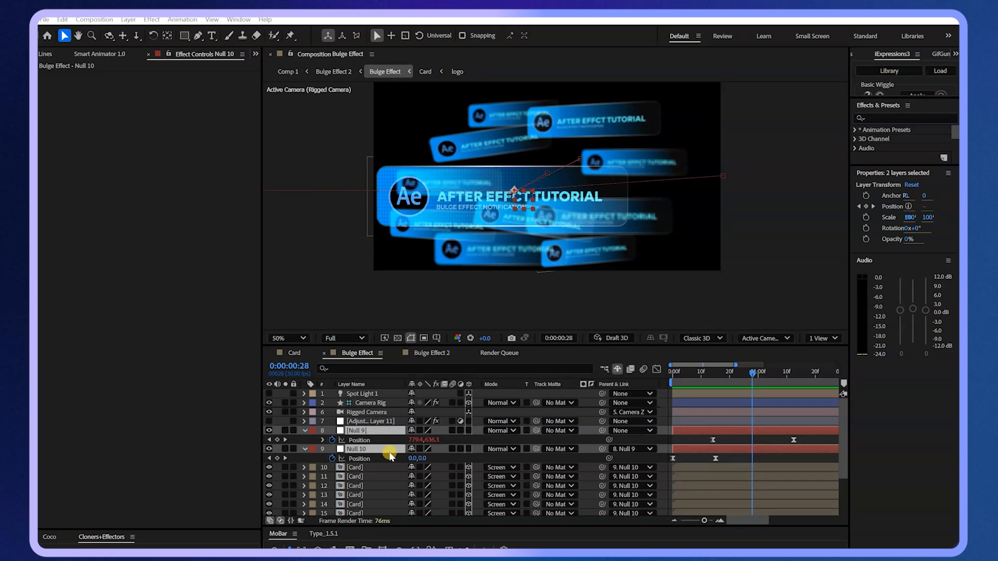
left_click(673, 521)
left_click(672, 521)
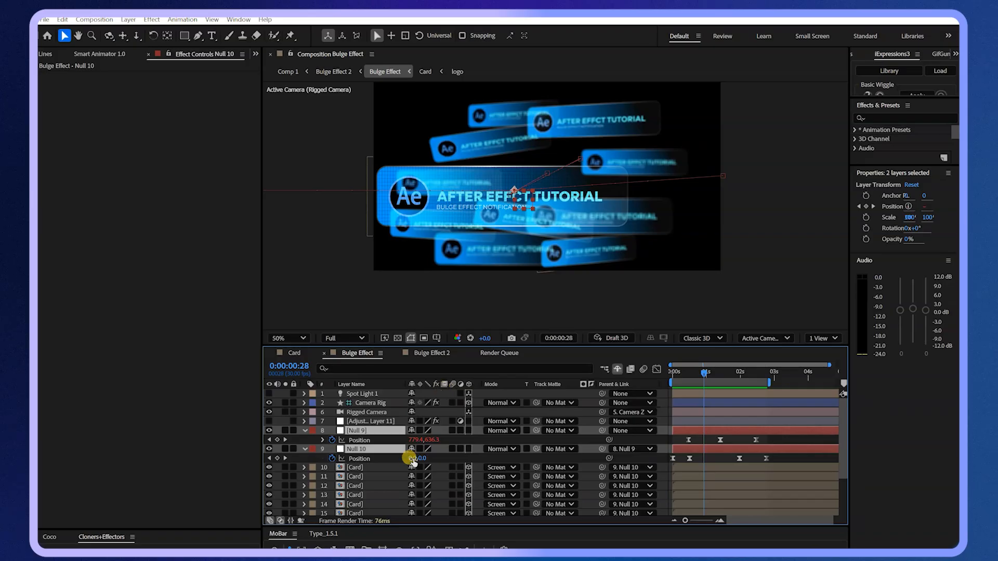
- Try moving Null 10 to position 1480, -114 at 0:00:00:24
left_click(689, 457)
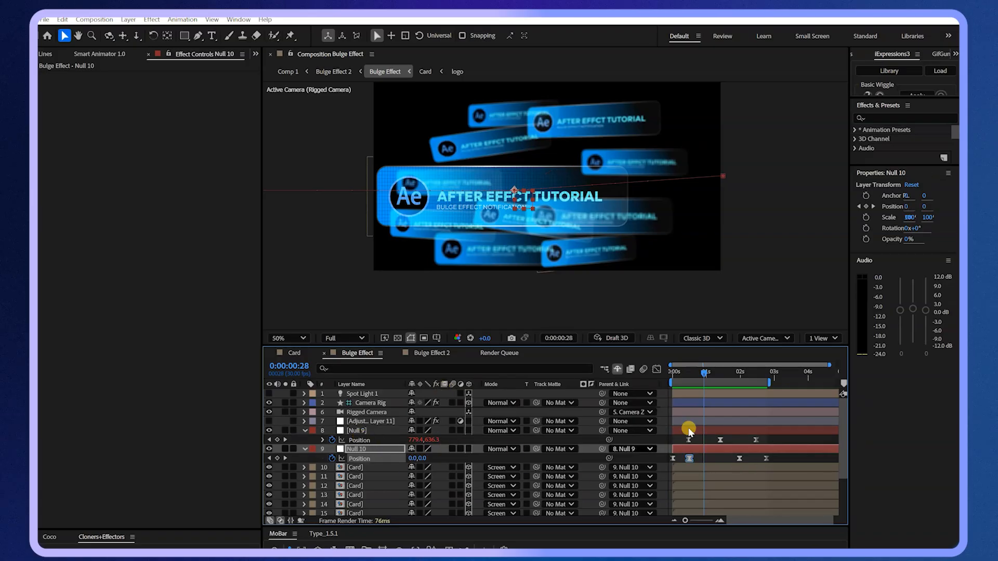
left_click_drag(704, 372, 668, 385)
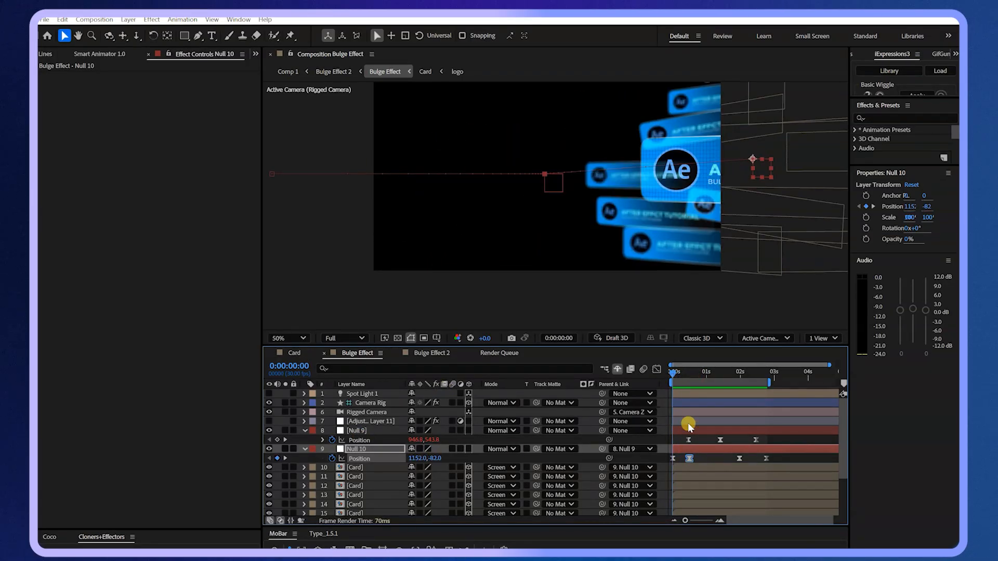
left_click(702, 459)
left_click(693, 445)
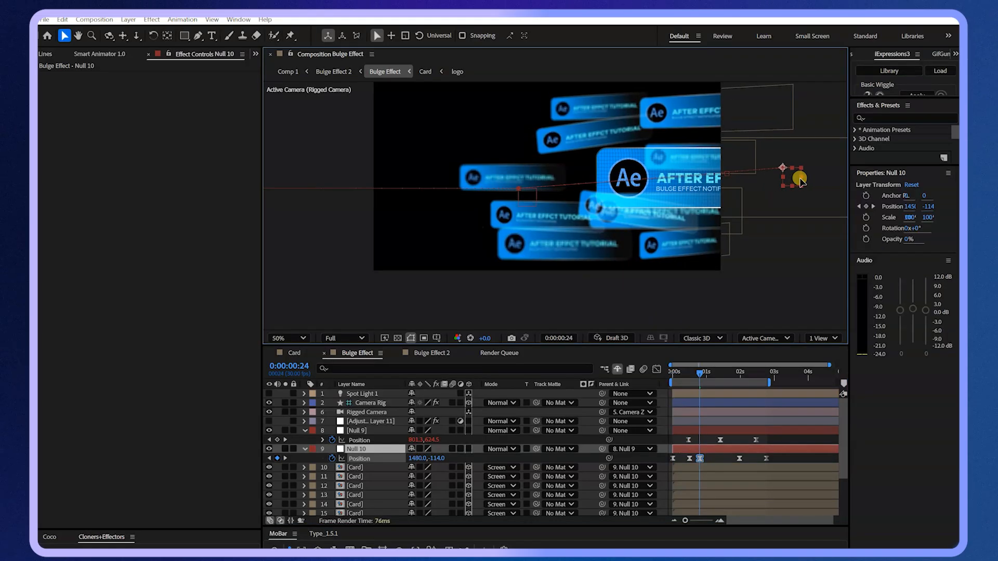
- Play the animation from the first frame and stop at 0:00:01:27
left_click(699, 372)
left_click_drag(688, 375, 671, 373)
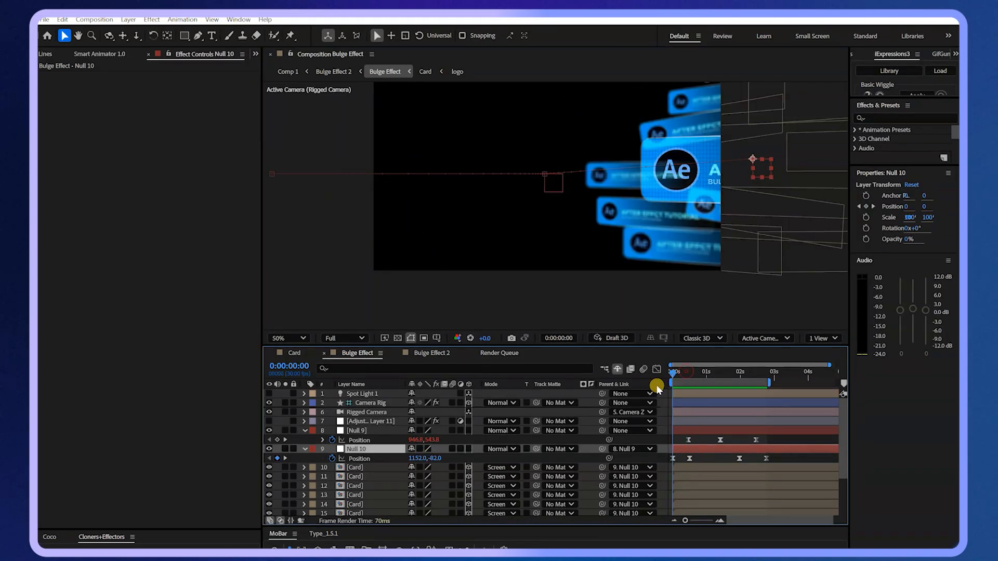
key("space")
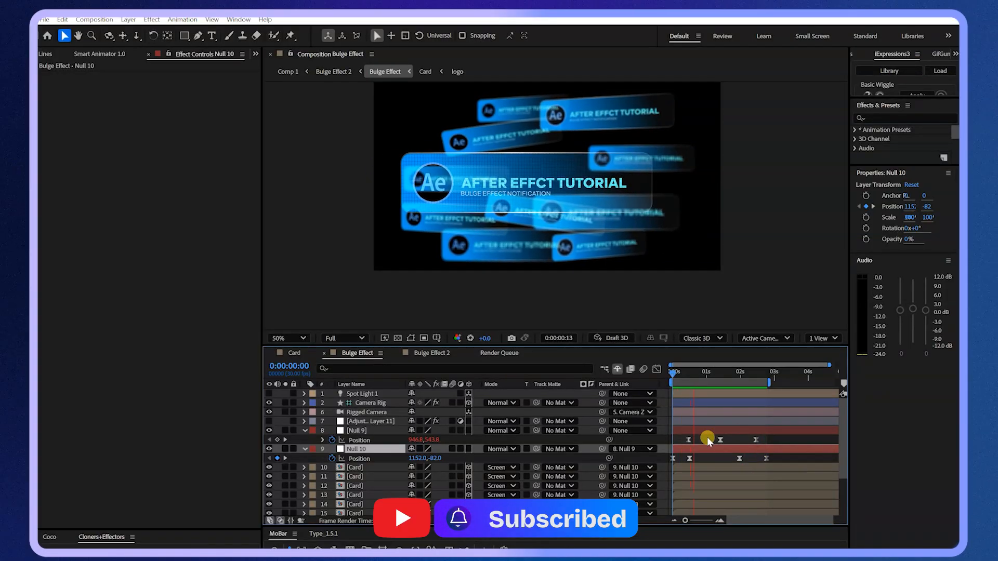
left_click_drag(733, 372, 737, 398)
- Select all of Null 10's Position keyframes and examine their speed graph in the enlarged timeline
left_click_drag(786, 461, 658, 472)
left_click(656, 369)
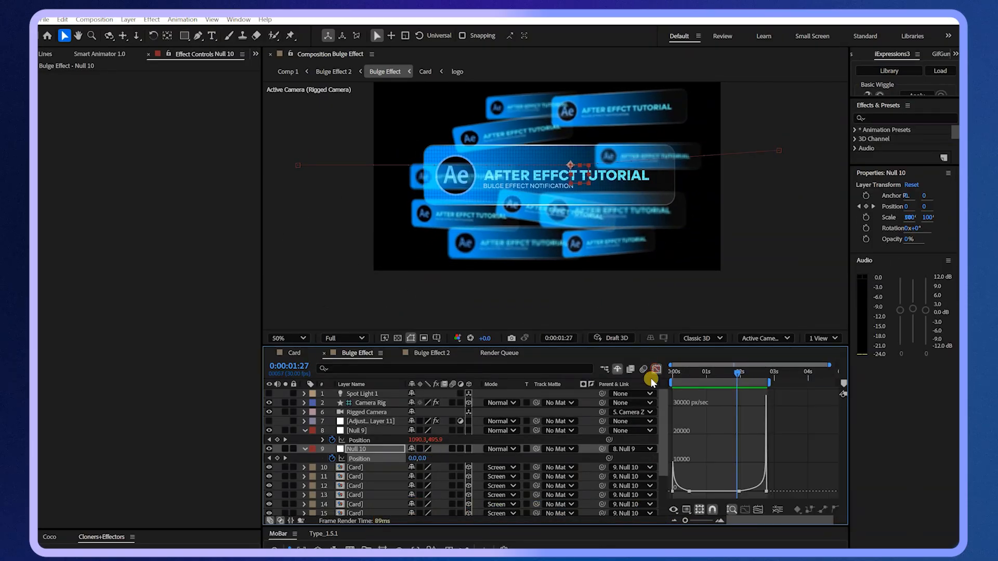
left_click_drag(805, 481, 667, 390)
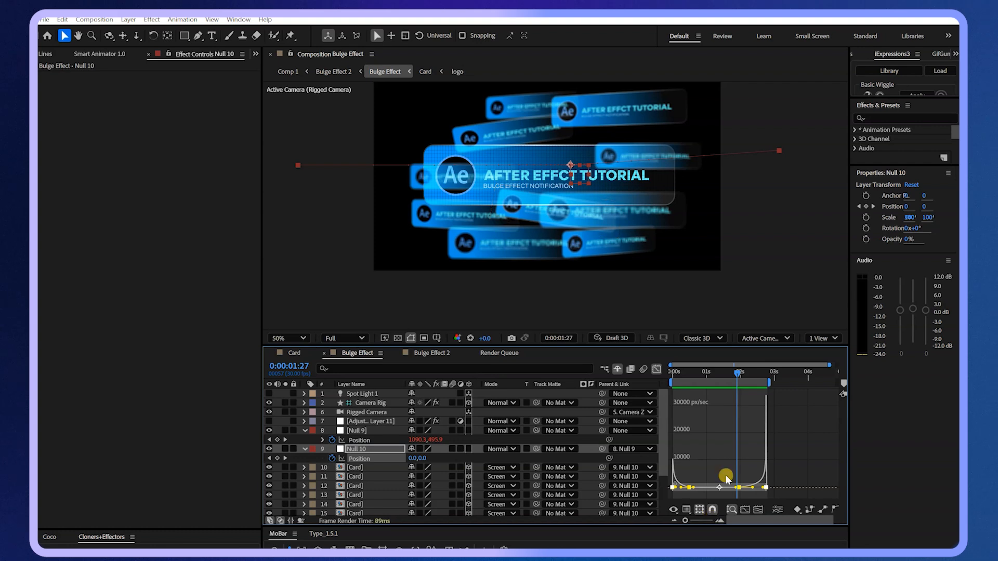
key("grave")
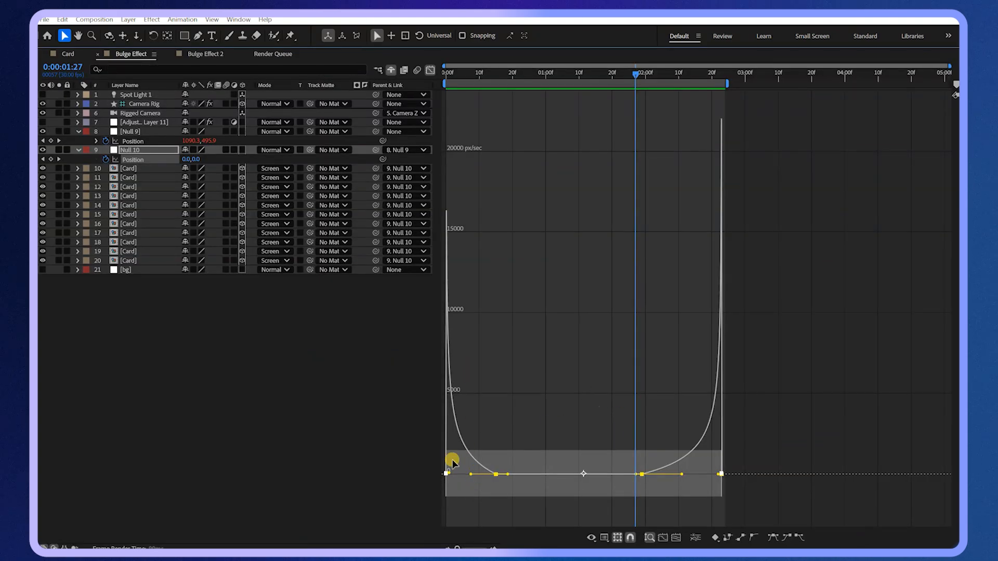
left_click_drag(446, 77, 434, 78)
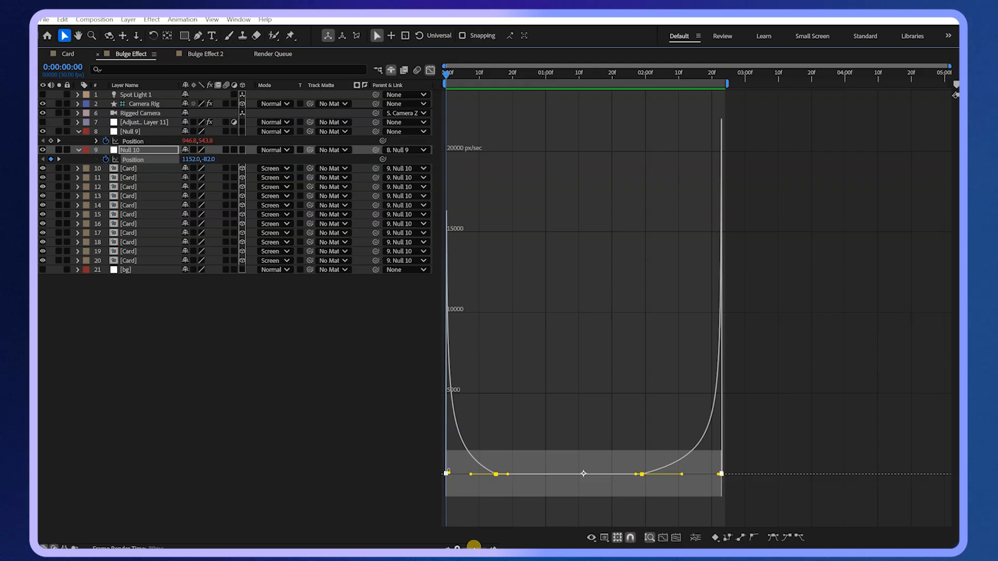
left_click_drag(473, 546, 495, 546)
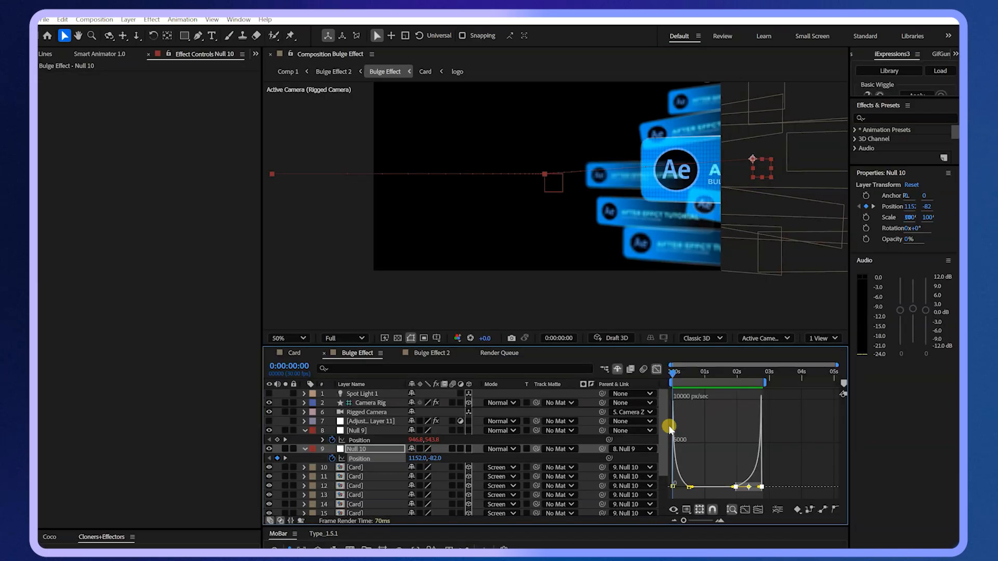
- Preview the motion against Null 10's speed graph and close the Graph Editor
key("space")
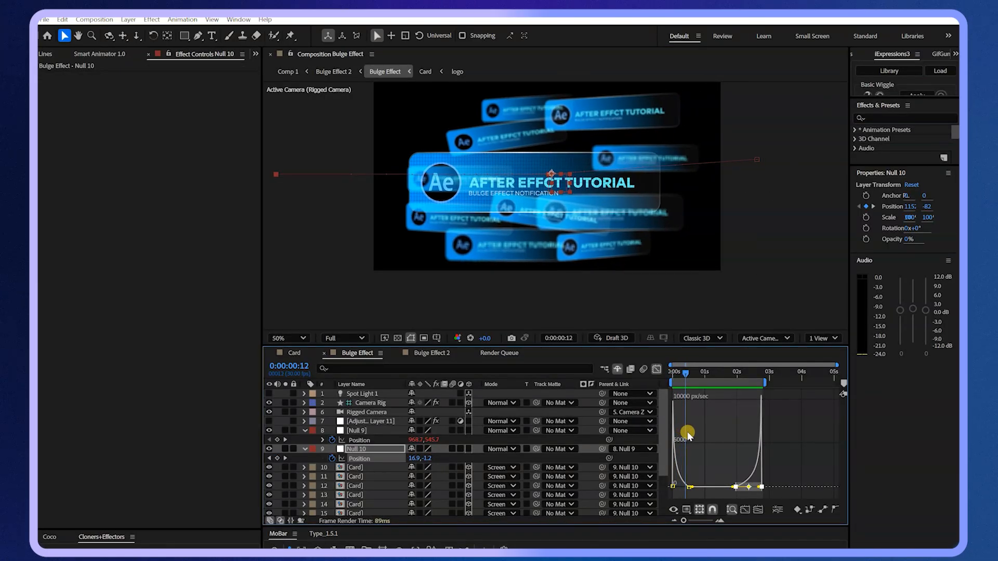
key("space")
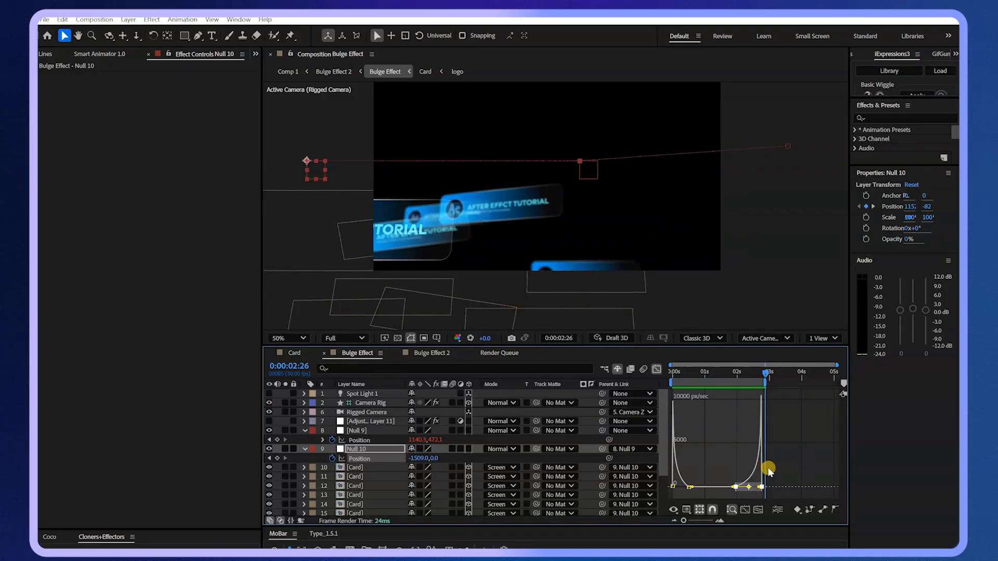
left_click(663, 370)
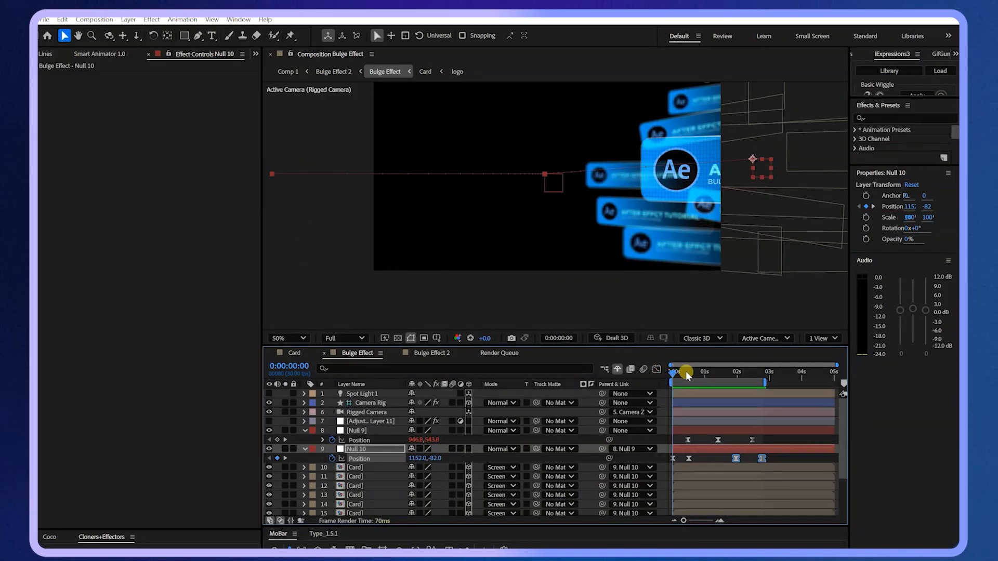
- Select Null 9 at its first Position keyframe and play the animation from the start
left_click(687, 373)
left_click(374, 431)
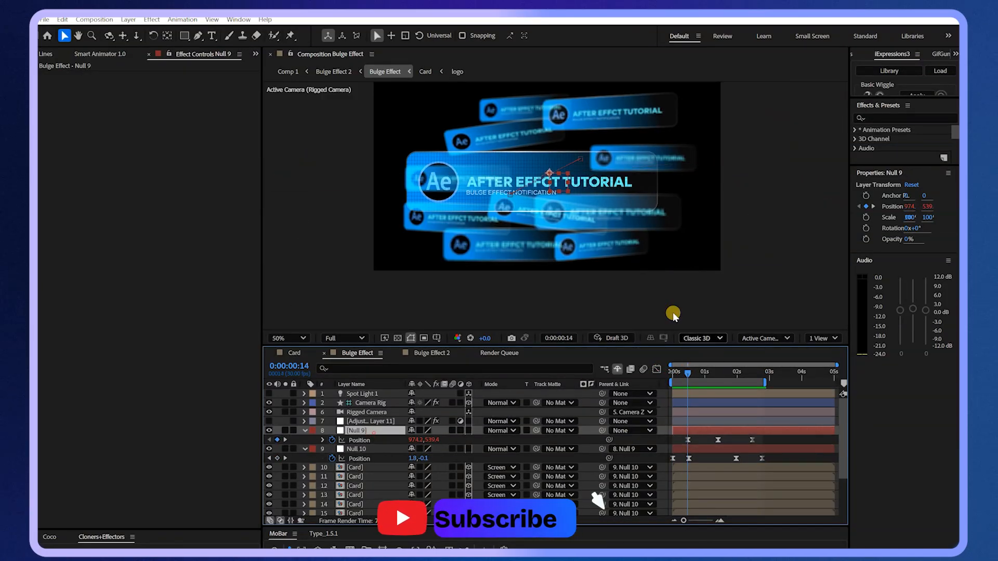
left_click_drag(685, 372, 671, 406)
key("space")
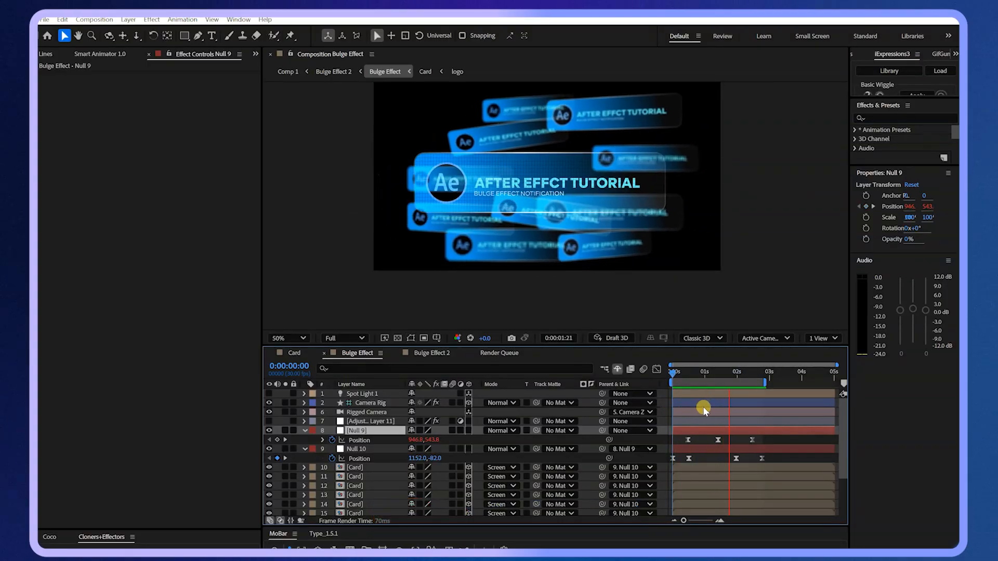
- Collapse the Position properties of Null 9 and Null 10
left_click(304, 431)
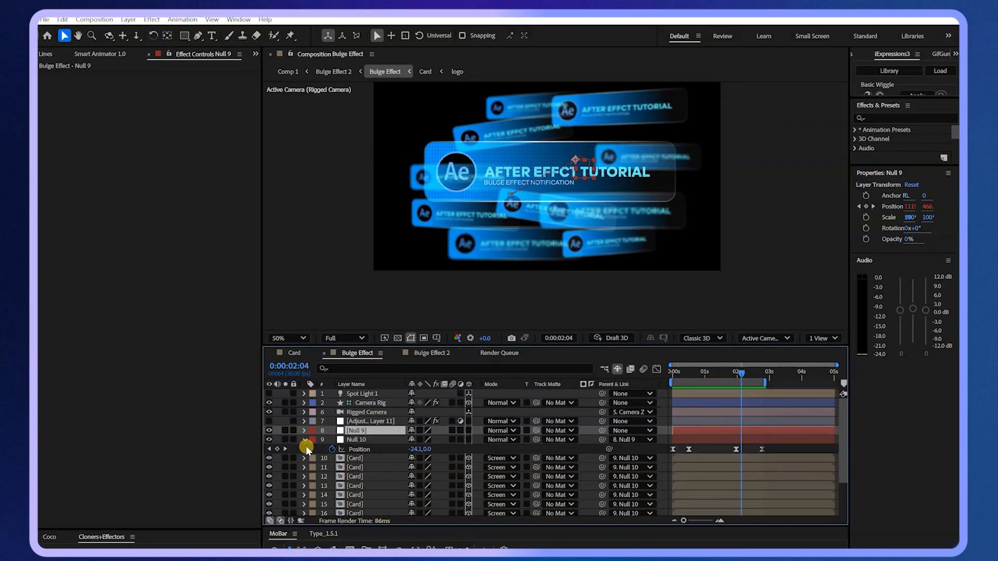
left_click(305, 439)
left_click(305, 440)
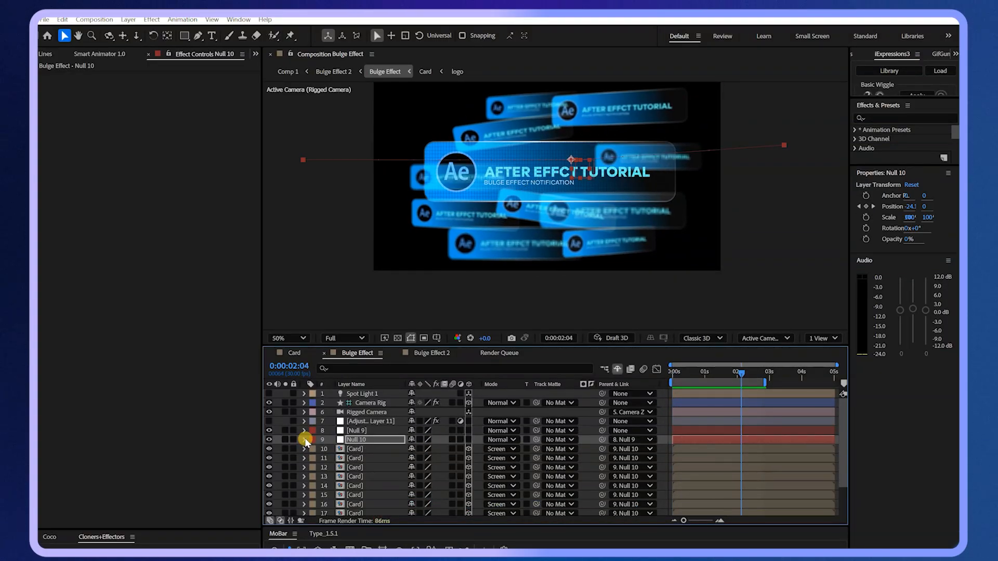
- Select the Camera Rig layer, scrub the opening of the animation and reveal the layer's keyframed properties
left_click(375, 412)
left_click(379, 403)
left_click_drag(720, 372, 676, 378)
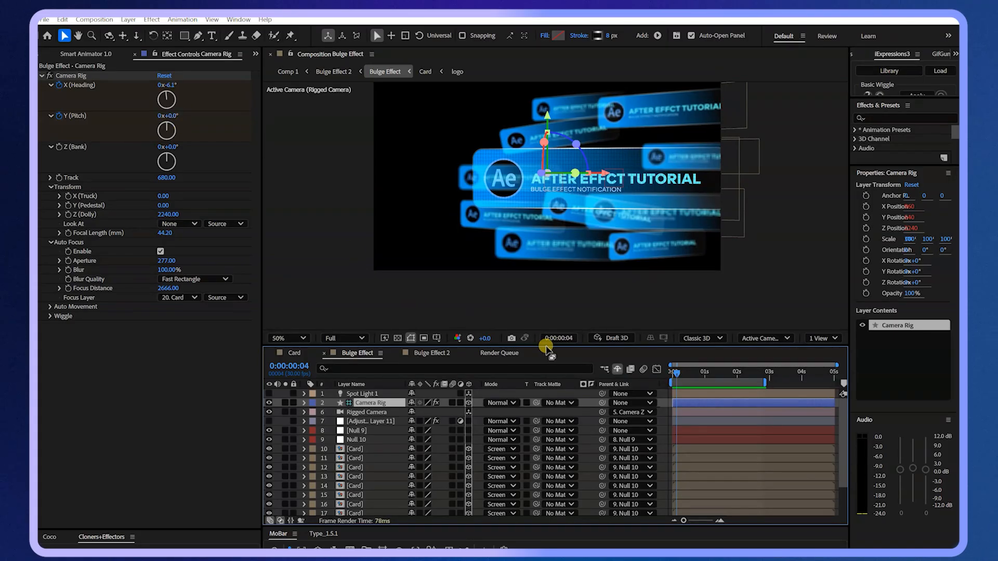
key("u")
- Try setting the Camera Rig's X (Heading) to -42° at 0:00:00:22 and undo the change
left_click_drag(688, 377, 696, 395)
left_click_drag(418, 422, 394, 432)
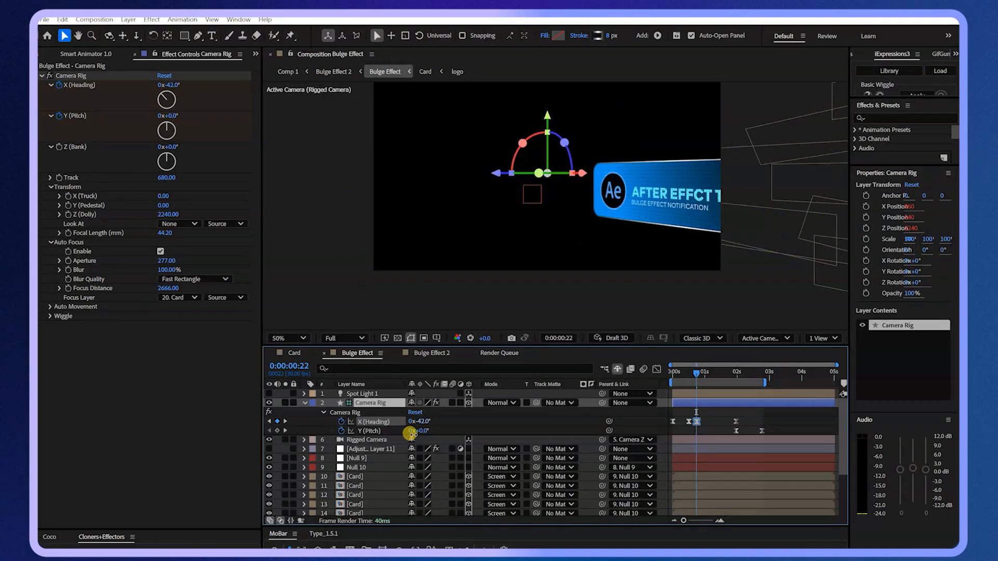
key("ctrl+z")
- Move the playhead to 0:00:00:28 and collapse the Camera Rig layer's properties
left_click_drag(684, 375, 704, 392)
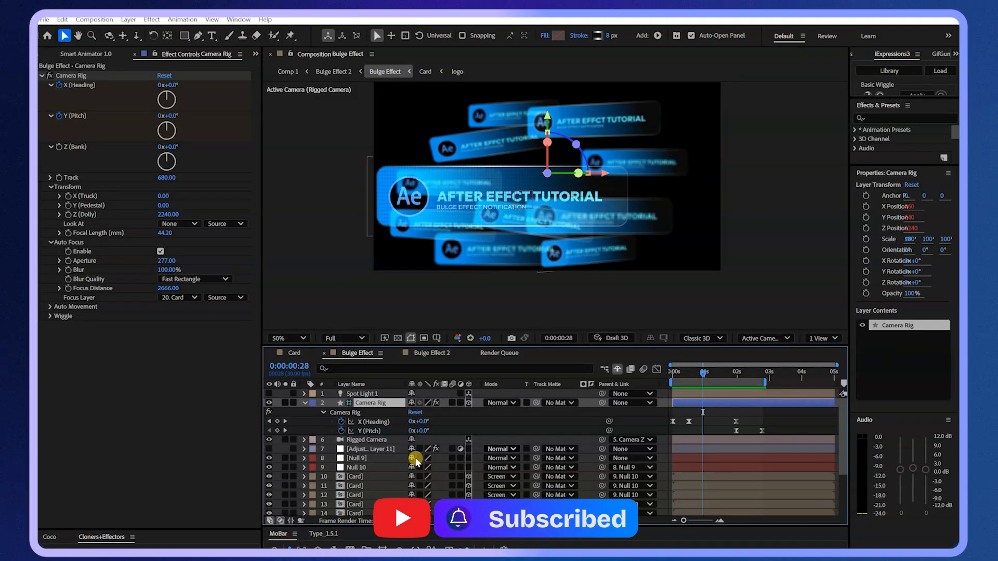
left_click(304, 403)
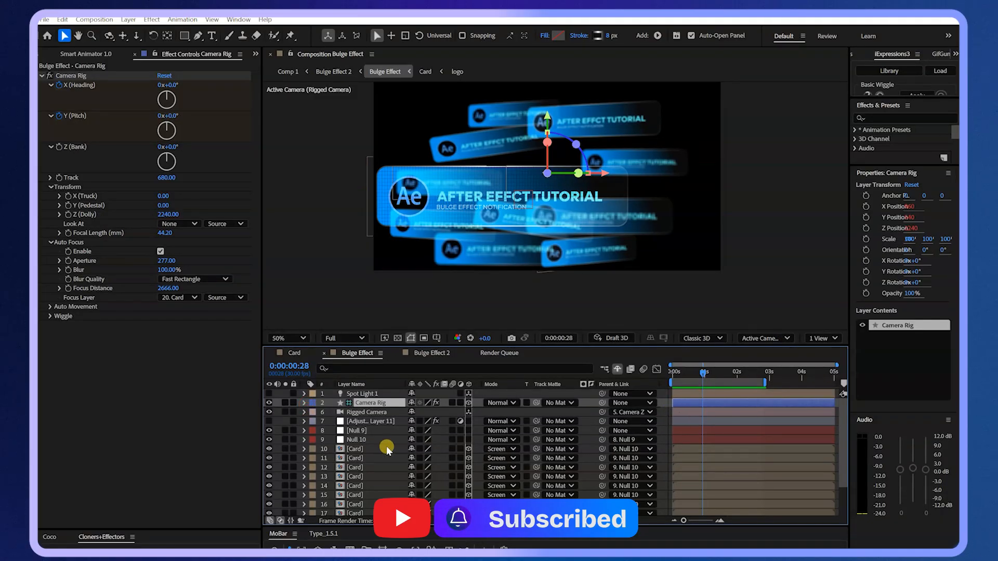
- Rename the adjustment layer above Null 9 as "Bulge effect"
left_click(351, 422)
type("Bulge e")
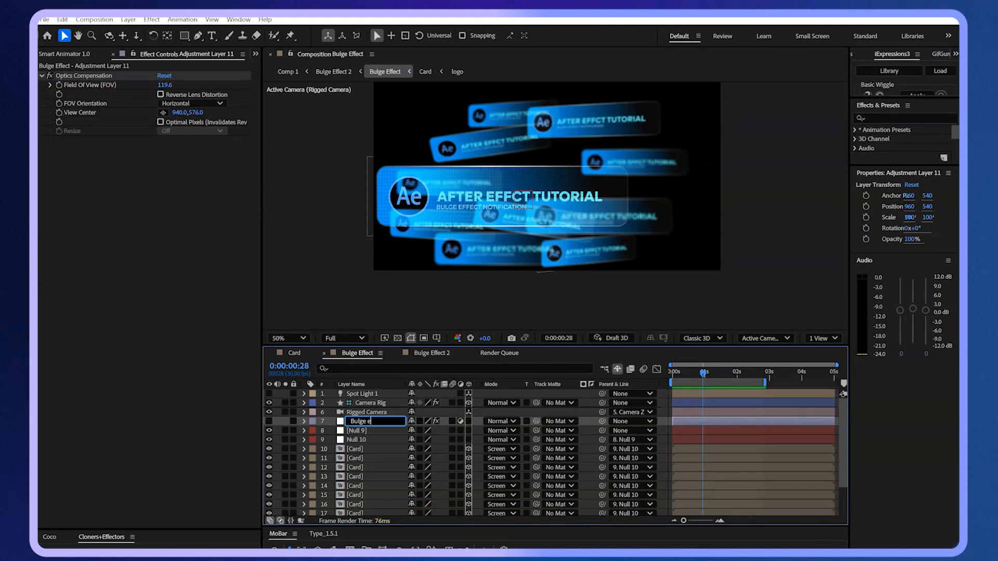
type("ffect")
key("Return")
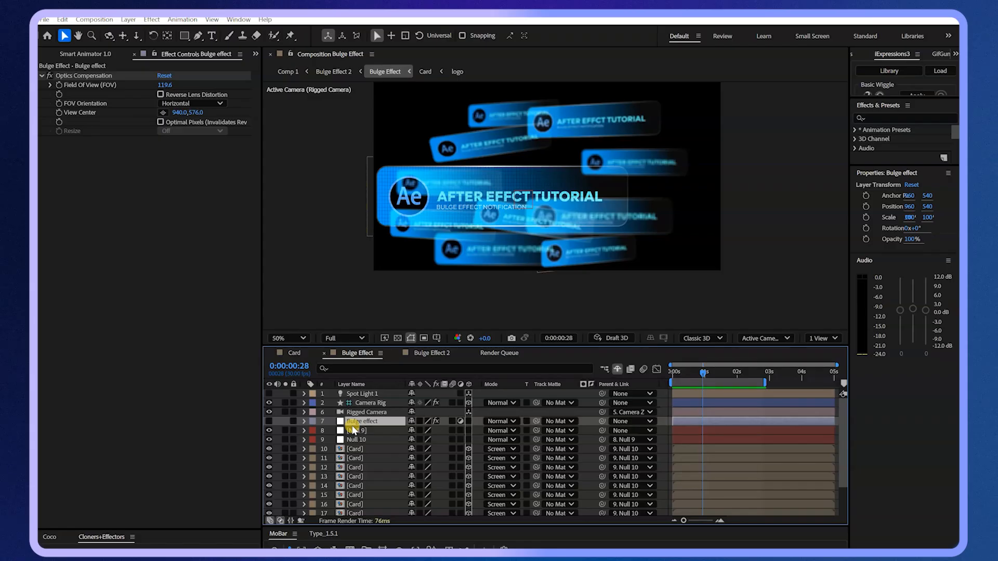
- Make the Bulge effect layer visible and select its Optics Compensation effect
left_click(269, 421)
left_click(84, 78)
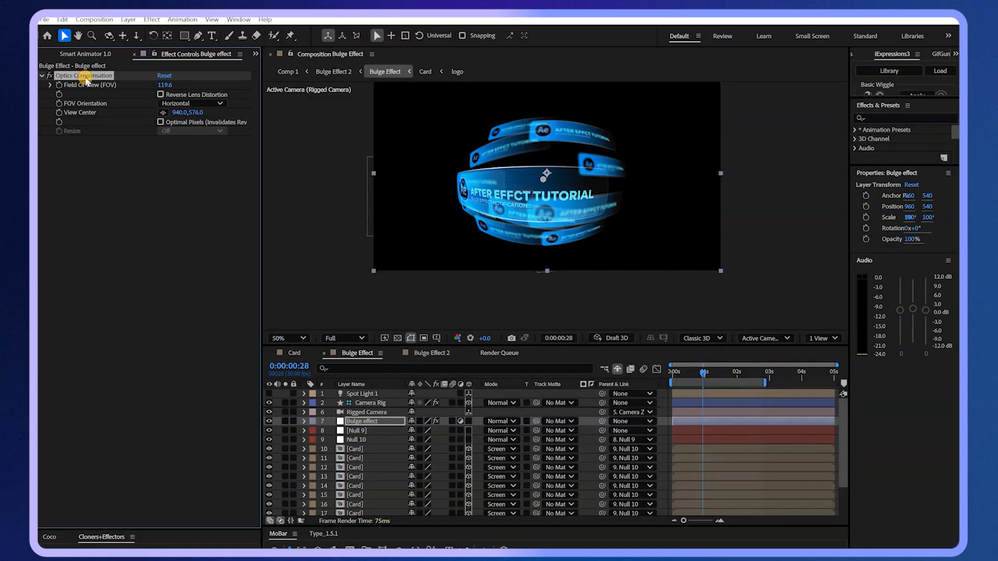
- Look up where Optics Compensation sits among the Distort effects for the Bulge effect layer
left_click(360, 422)
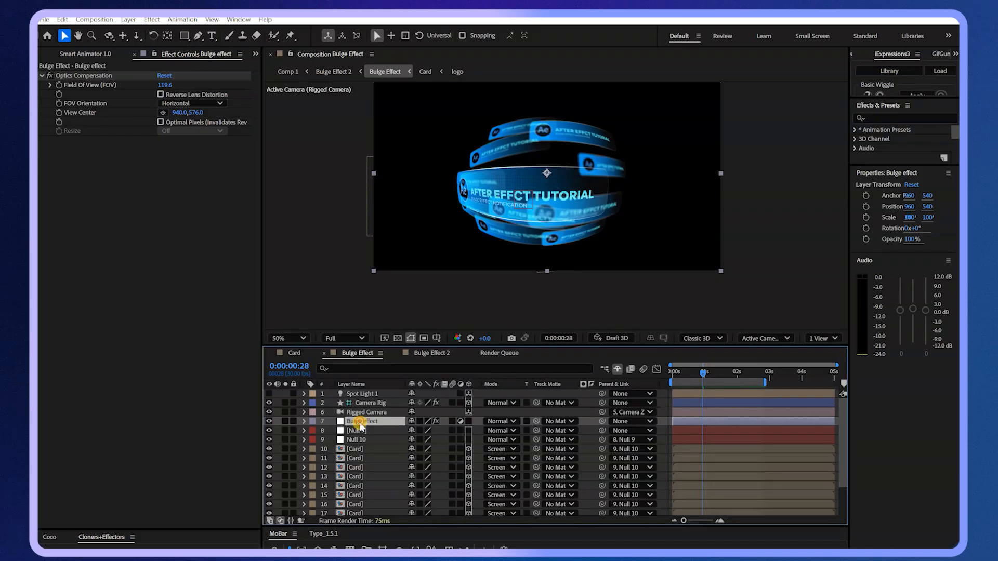
left_click(887, 115)
right_click(130, 229)
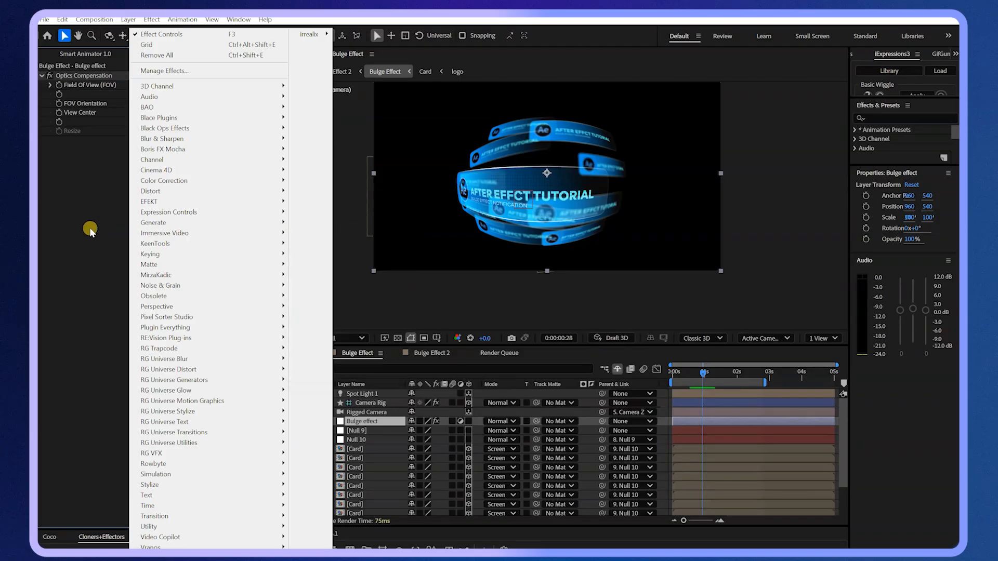
left_click(79, 183)
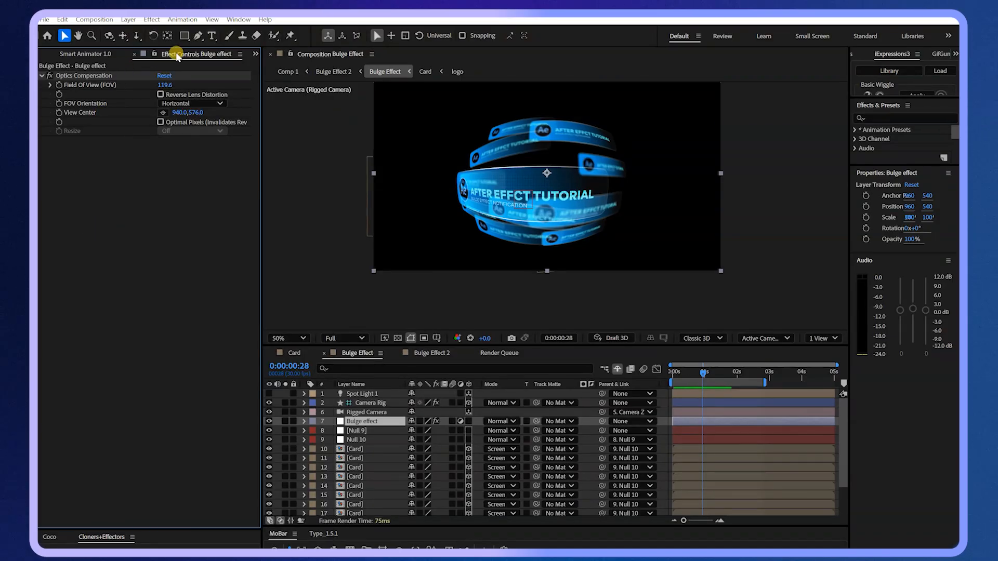
right_click(134, 255)
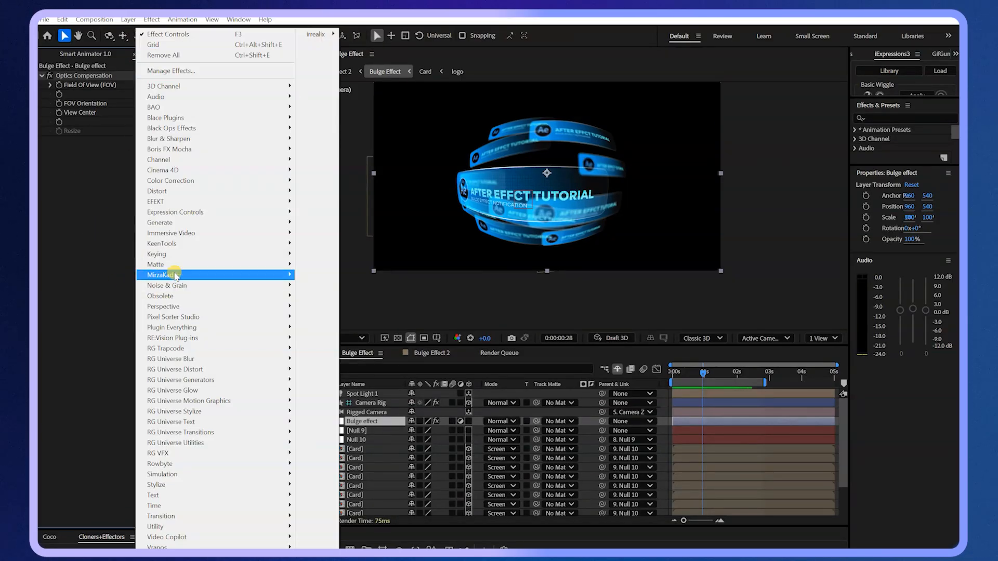
left_click(159, 191)
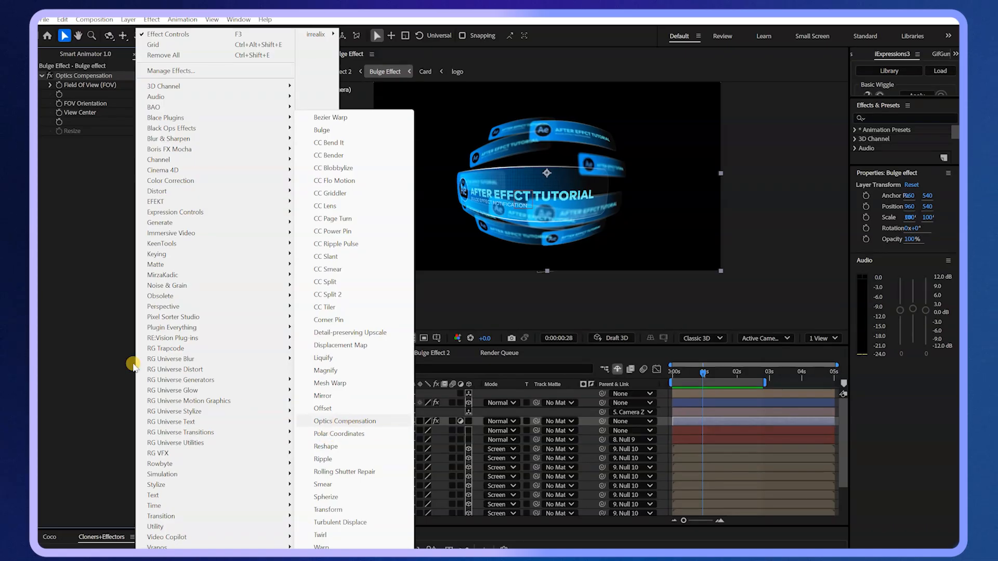
left_click(101, 319)
left_click(362, 421)
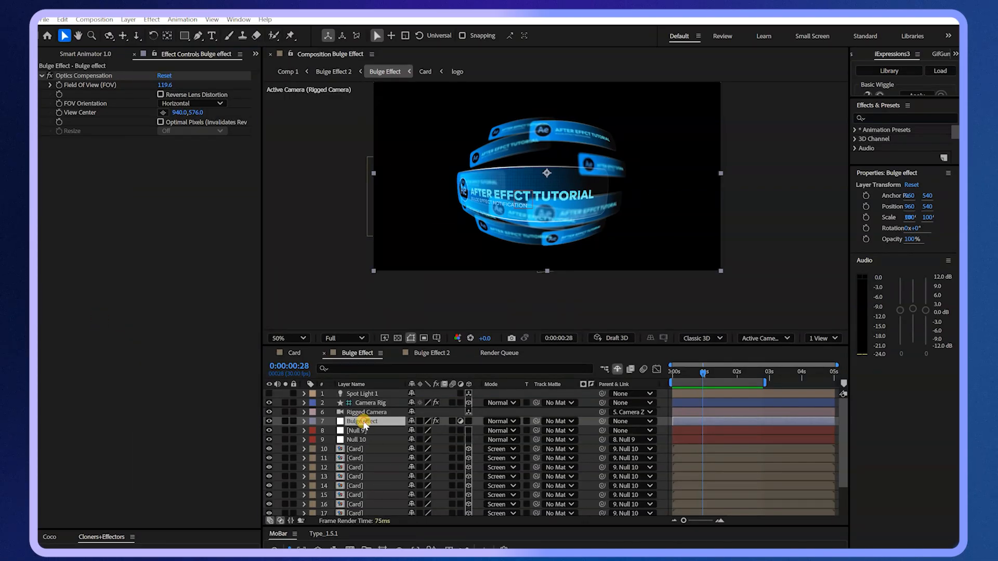
- Preview the Bulge Effect composition's animation from the first frame and return the playhead to the start
left_click_drag(701, 373, 668, 378)
key("space")
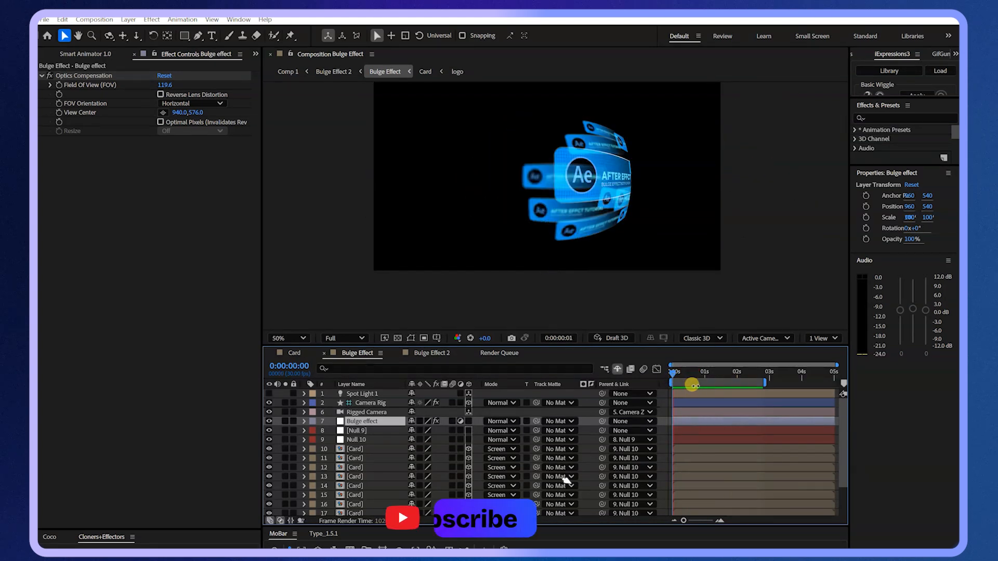
key("space")
left_click_drag(720, 377, 671, 409)
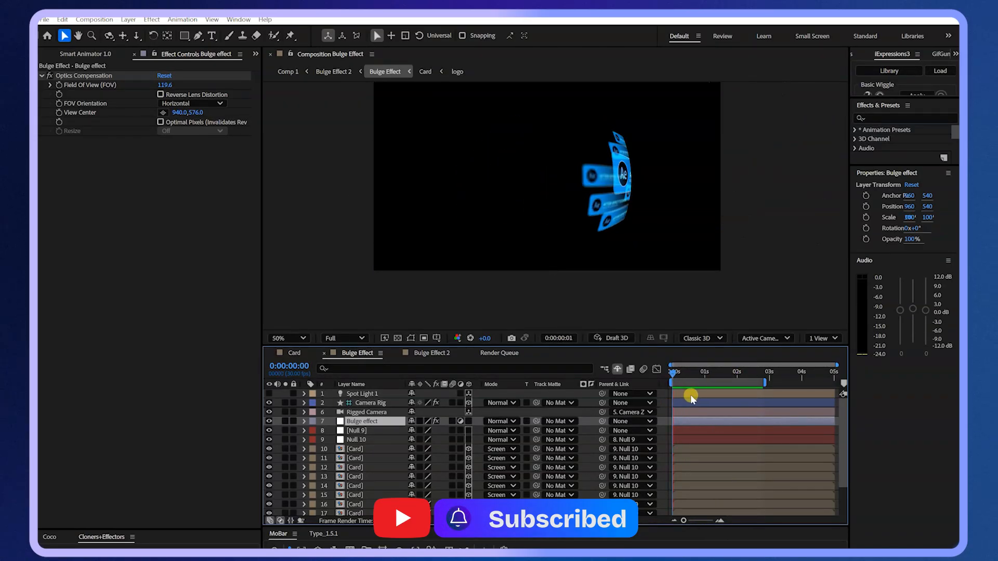
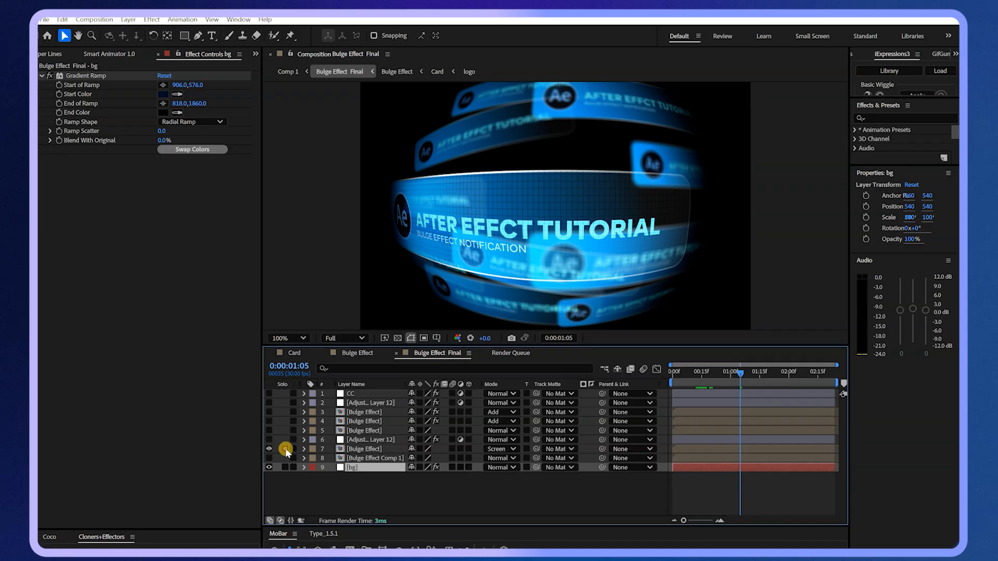
- Make layer 4, the Bulge Effect copy in Add mode, visible and select its CC Light Sweep effect
left_click(368, 449)
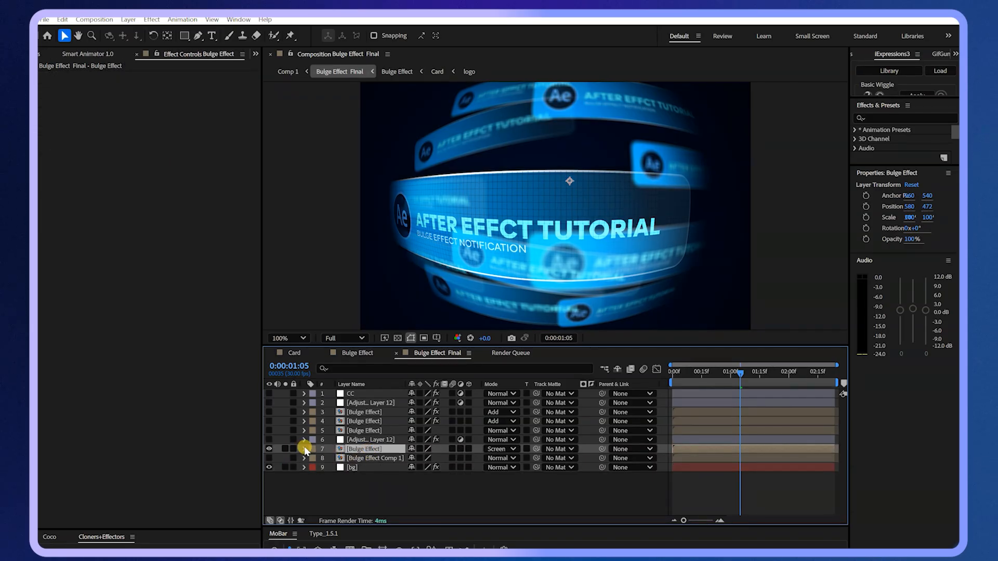
left_click(370, 421)
left_click(269, 421)
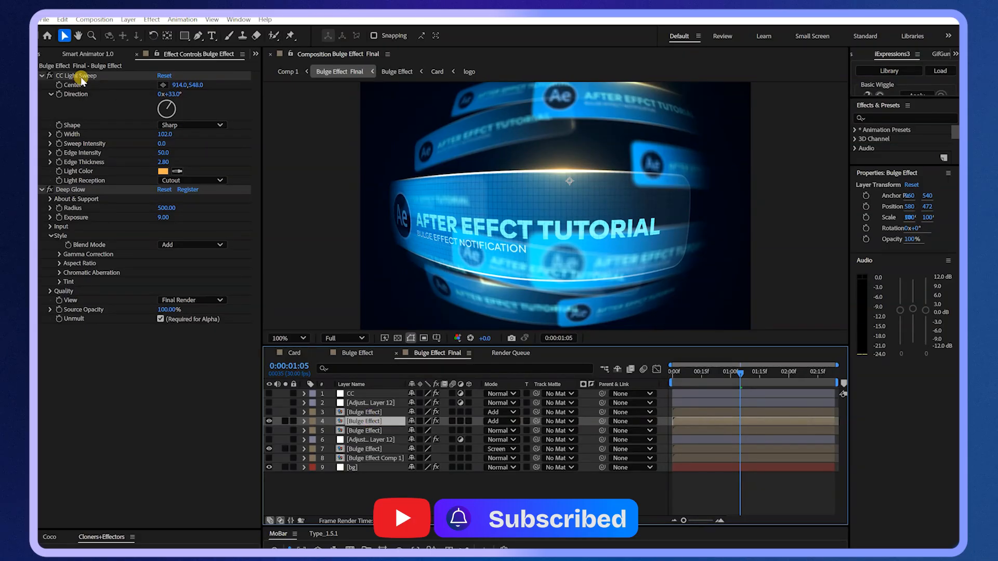
left_click(864, 117)
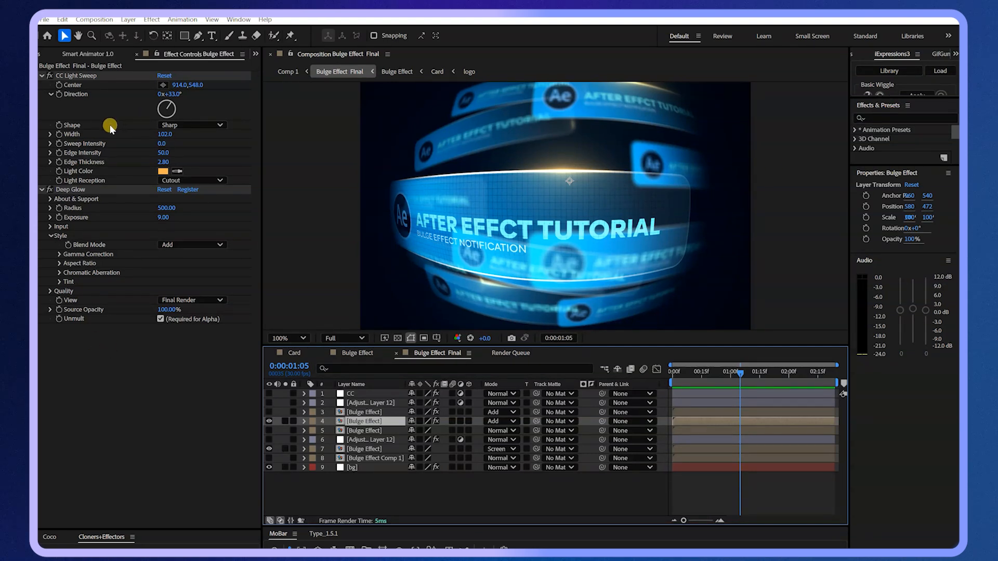
left_click(78, 76)
- Turn off and collapse the Deep Glow effect on layer 4
right_click(127, 408)
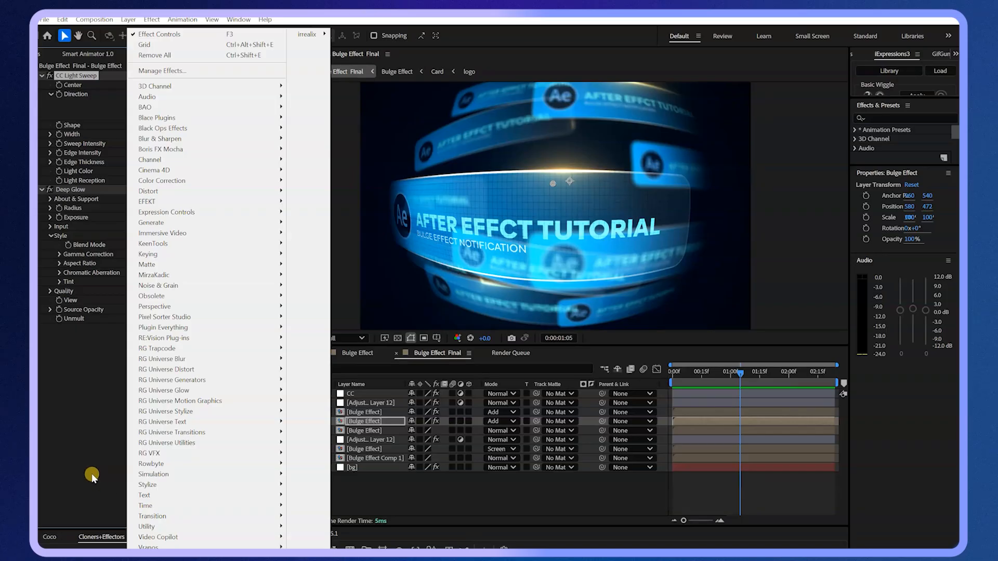
left_click(82, 461)
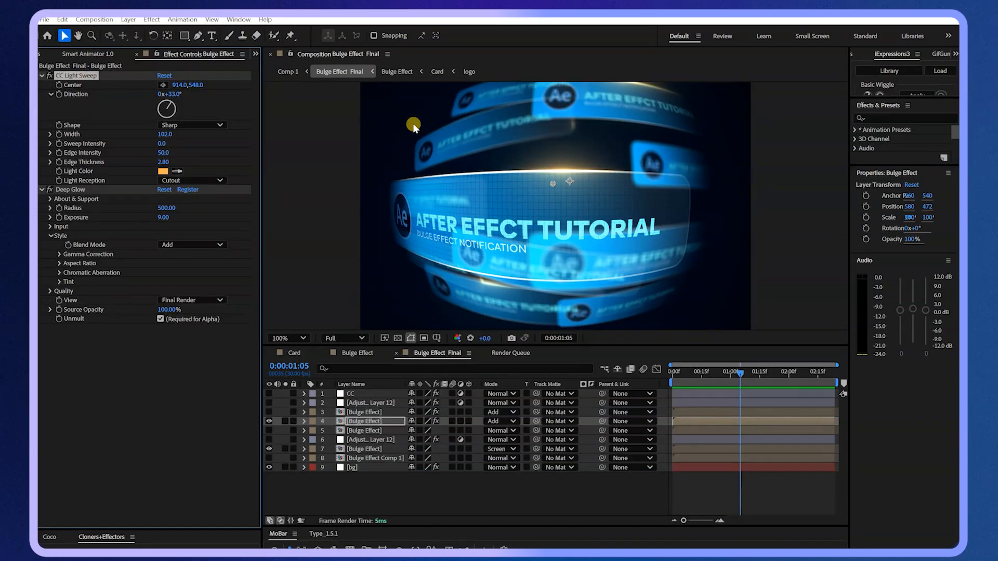
left_click(373, 422)
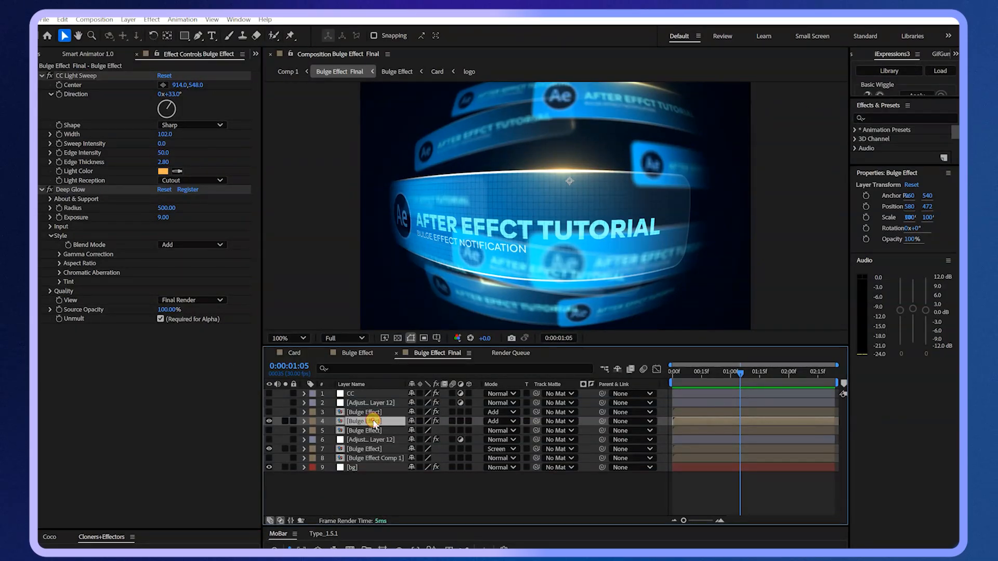
left_click(50, 189)
left_click(41, 189)
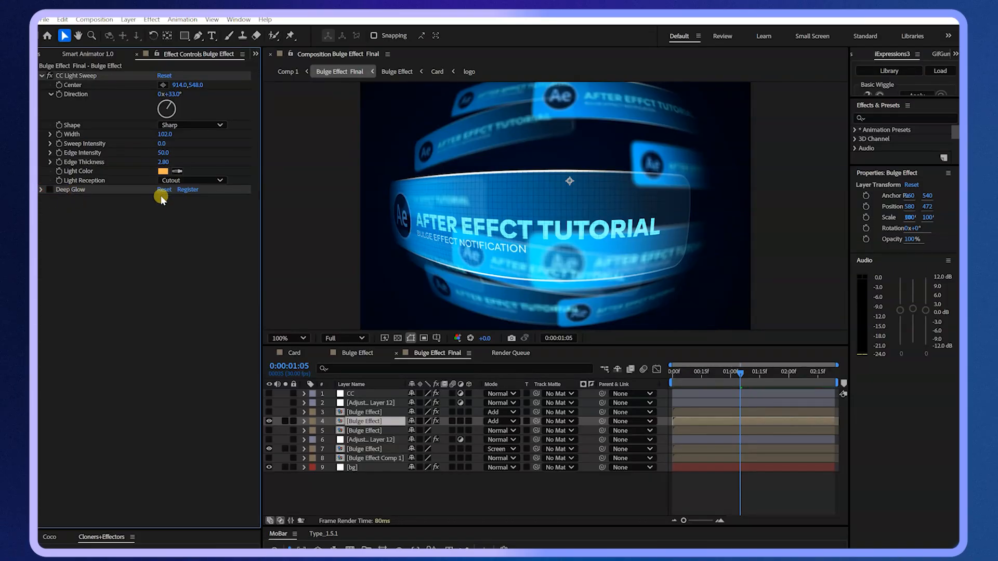
left_click(180, 180)
left_click(107, 212)
- Reset the CC Light Sweep effect to its defaults and solo layer 4
left_click(89, 79)
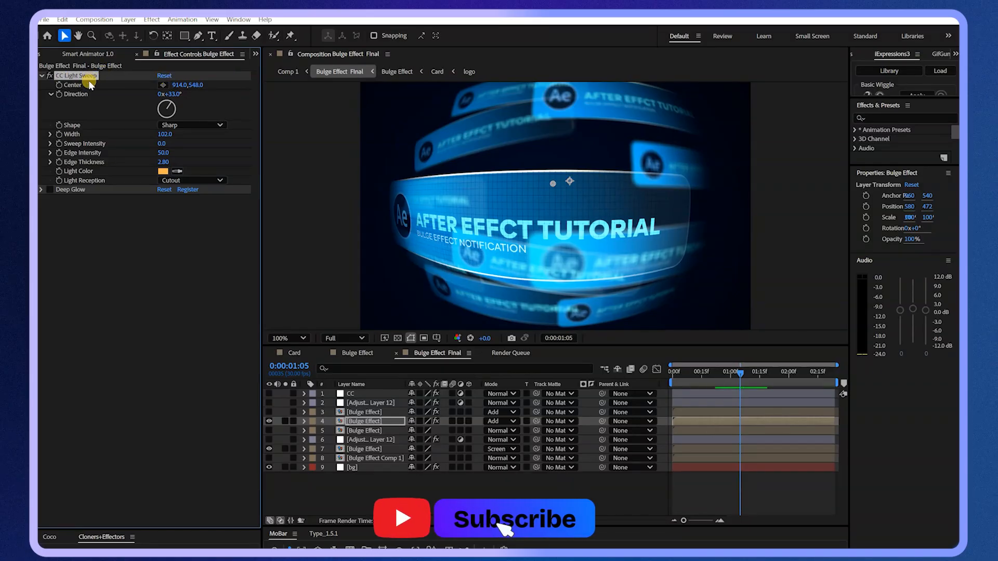
left_click(165, 75)
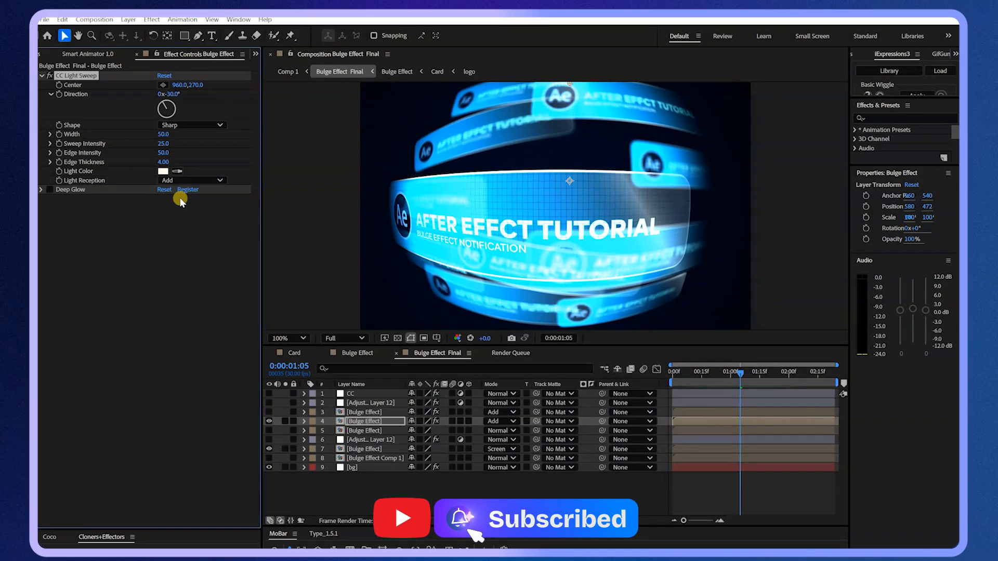
left_click(285, 421)
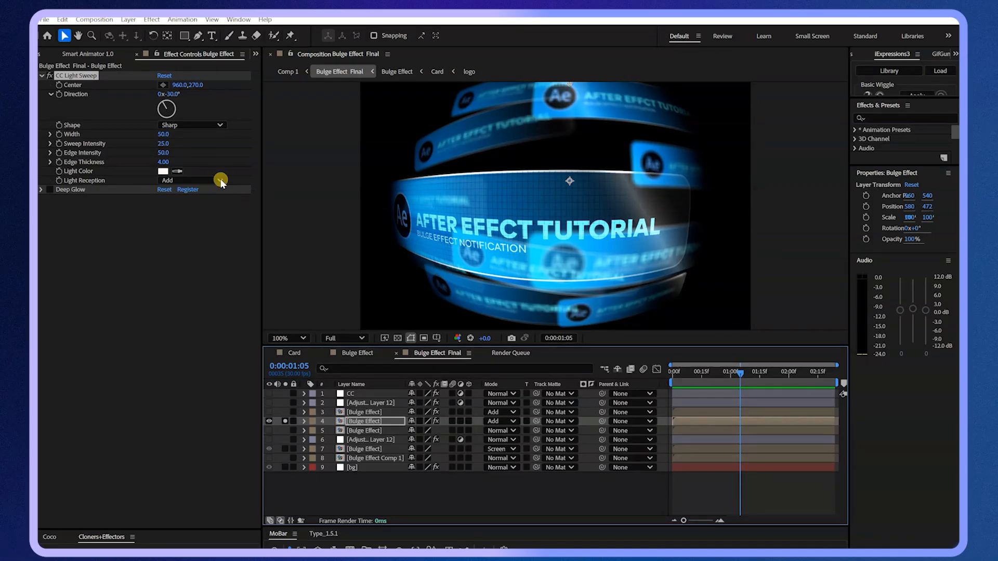
- Try setting CC Light Sweep's Light Reception to Cutout and lowering its Sweep Intensity to 2.0
left_click(73, 187)
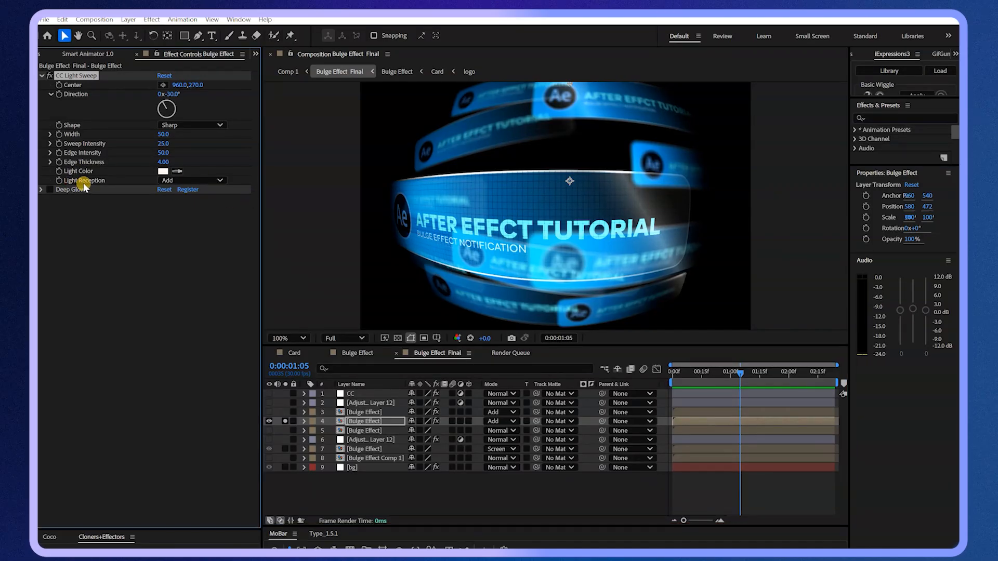
left_click(175, 182)
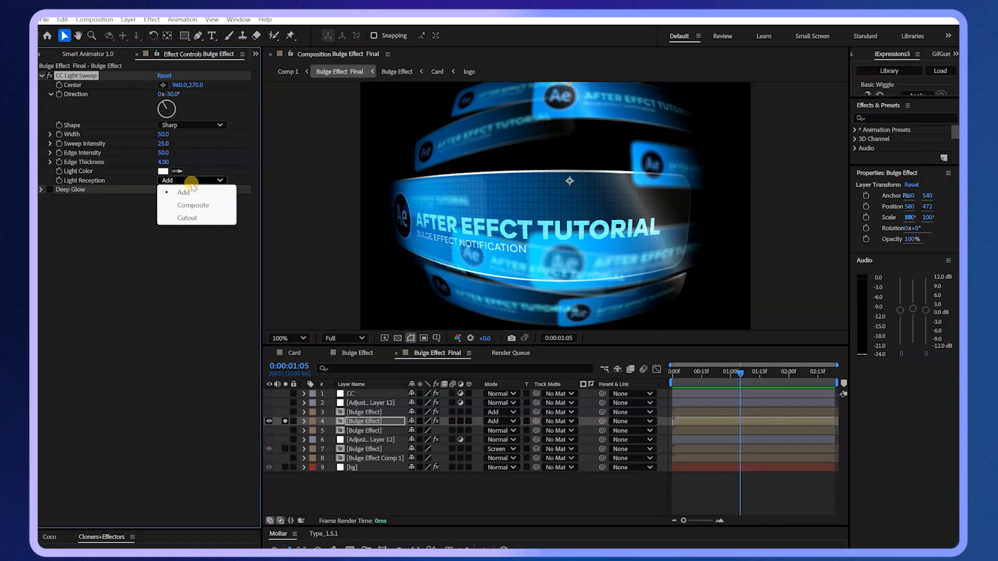
left_click(188, 220)
key("space")
left_click_drag(599, 220, 582, 251)
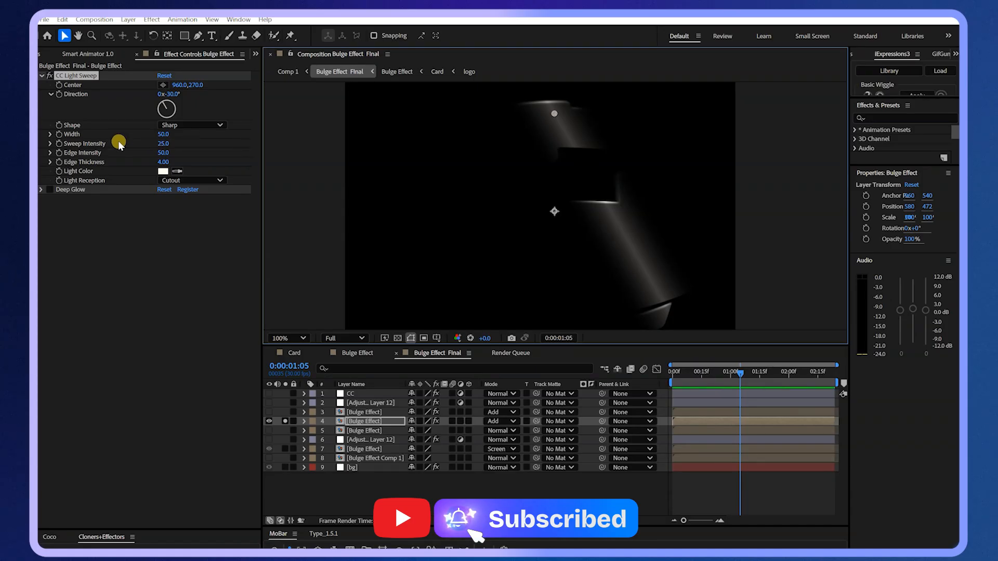
left_click_drag(162, 144, 138, 139)
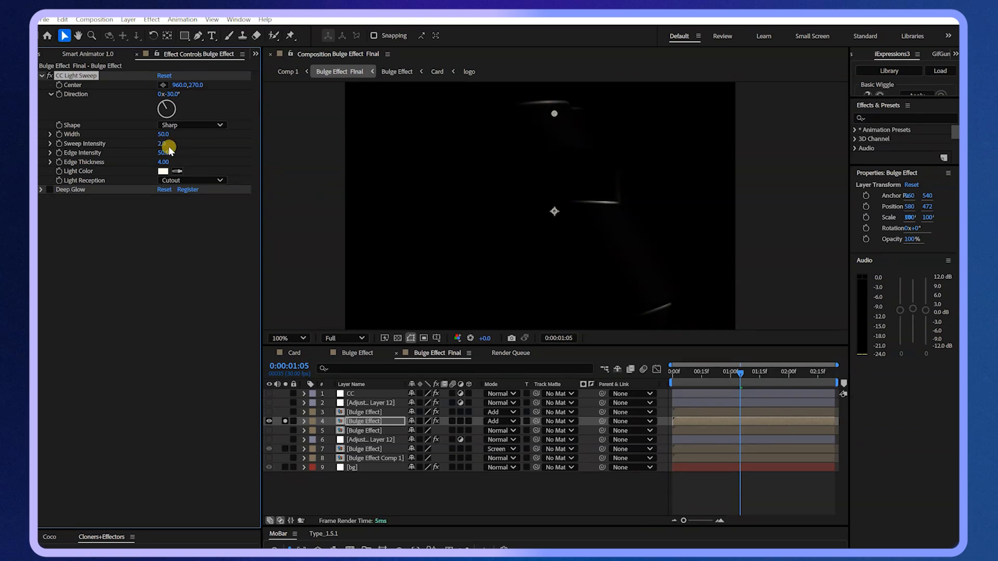
left_click_drag(162, 145, 127, 94)
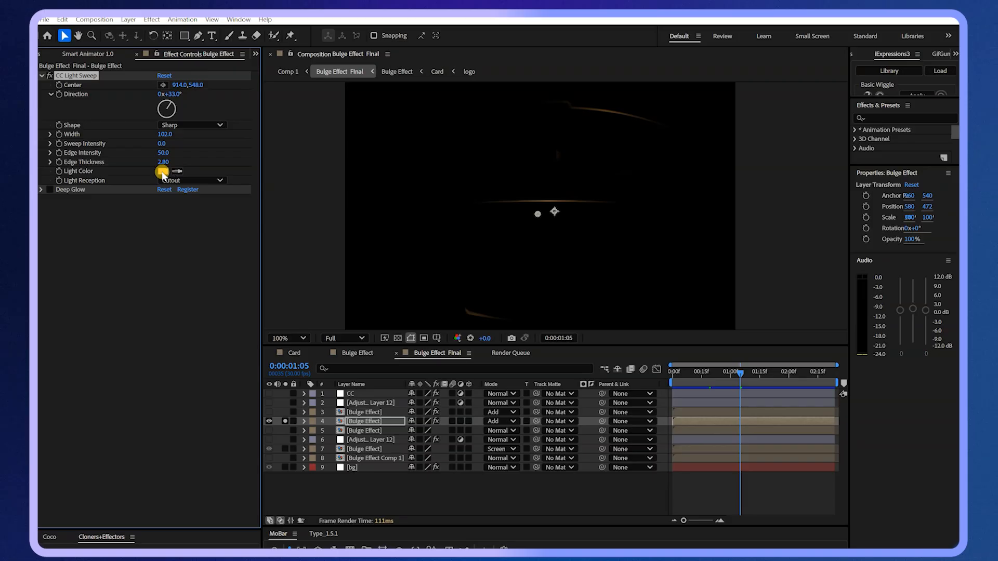
- Check the CC Light Sweep's light color, and expand and turn on the Deep Glow effect
left_click(162, 171)
left_click(664, 165)
left_click(72, 190)
left_click(41, 191)
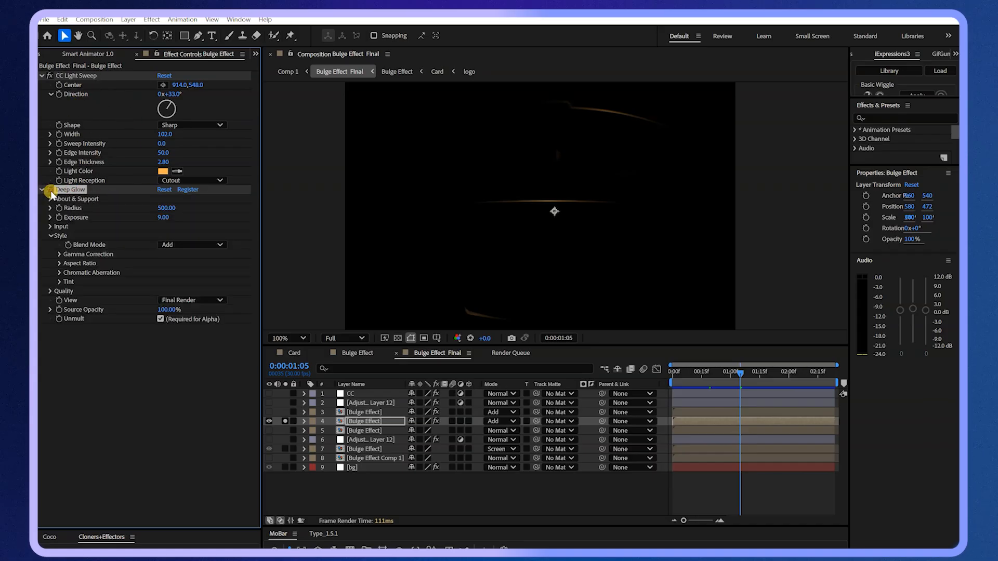
left_click(49, 190)
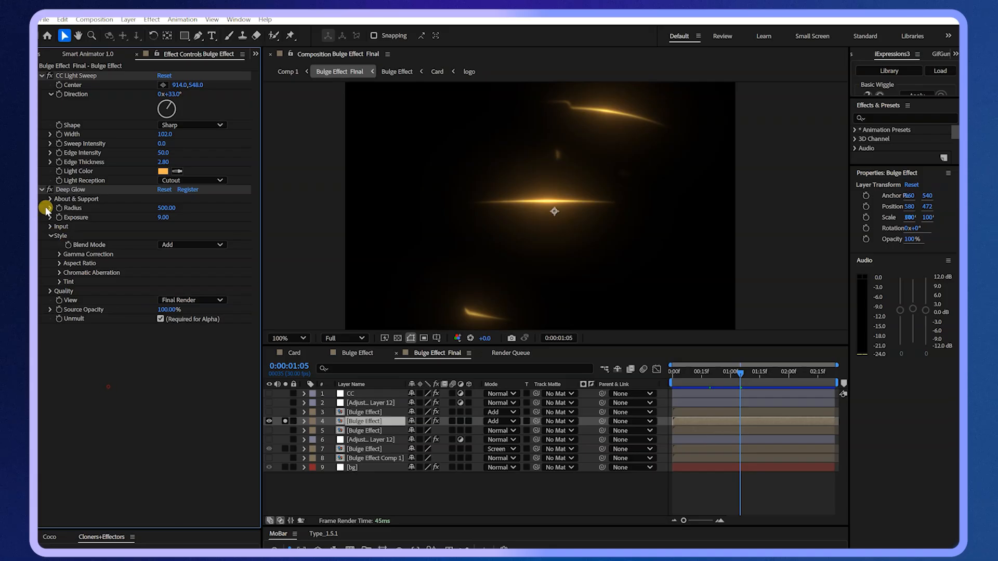
- Turn off Deep Glow and try a Stylize Glow effect with a Glow Radius of 66 on layer 4
left_click(42, 190)
left_click(50, 190)
right_click(111, 301)
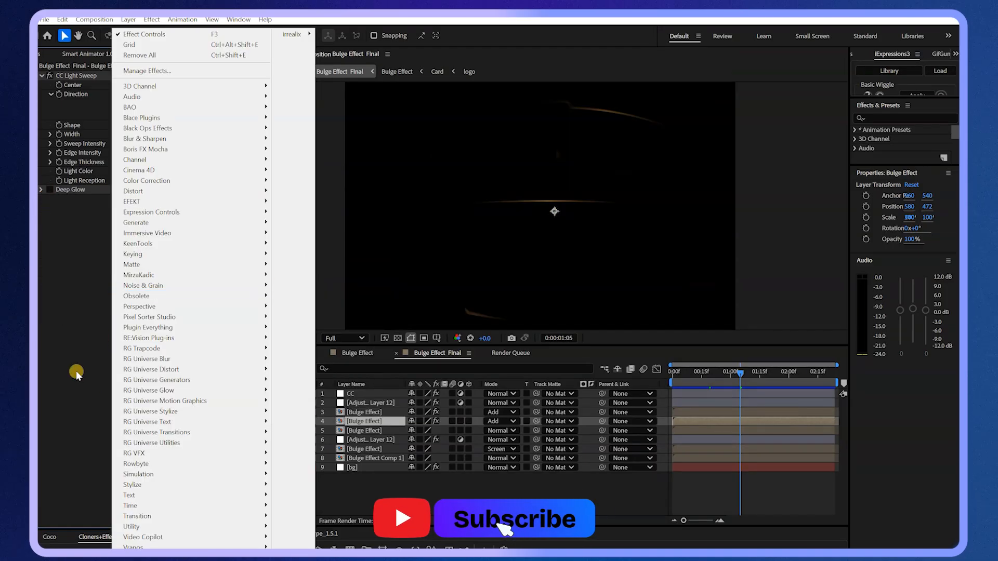
mouse_move(151, 485)
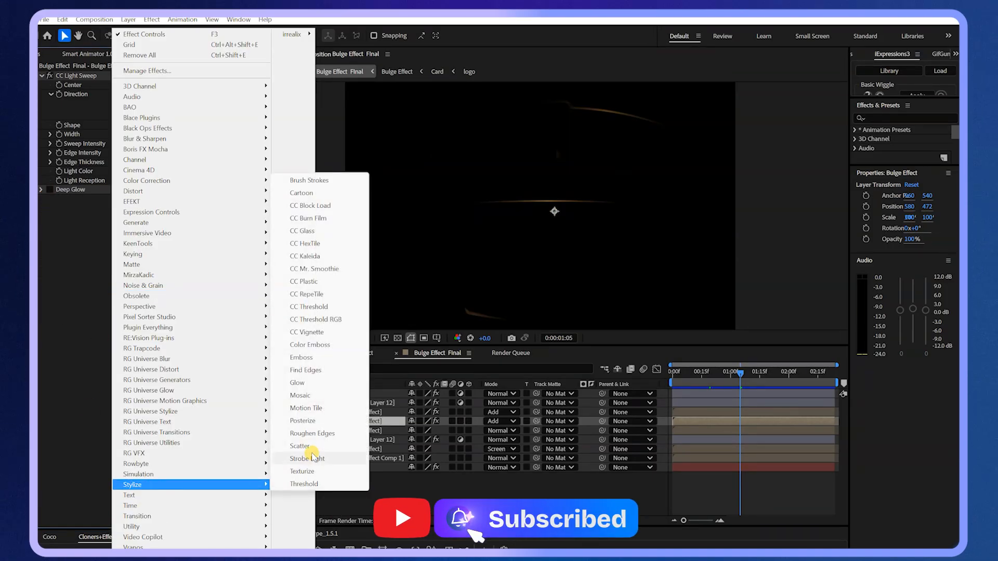
left_click(297, 383)
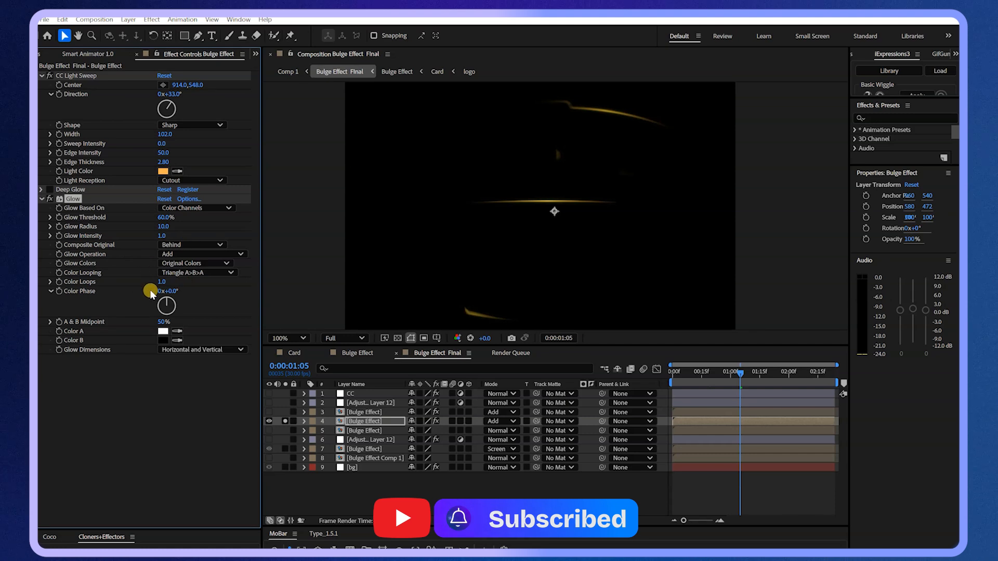
left_click_drag(159, 223, 196, 230)
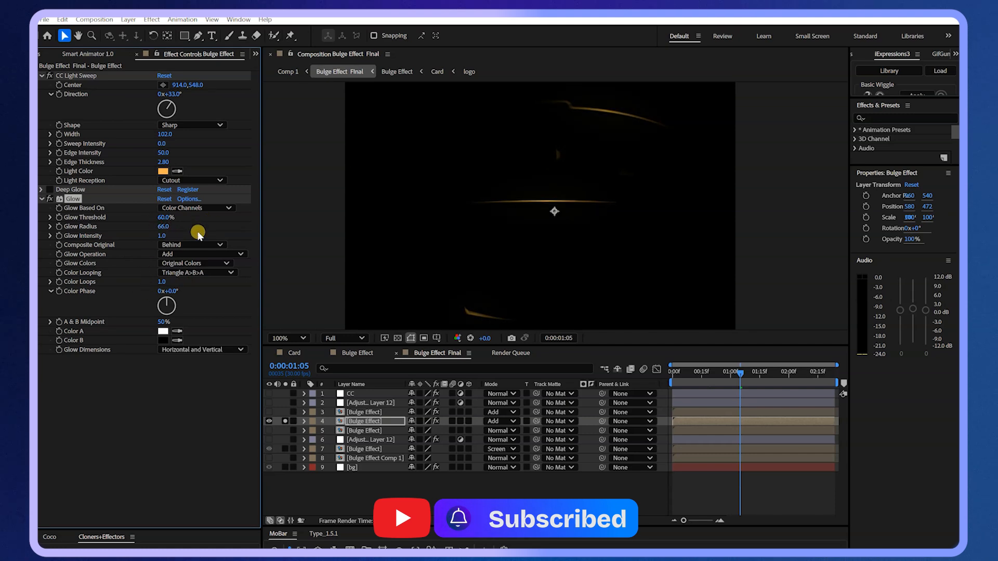
- Delete the Glow effect from layer 4 and turn Deep Glow back on
left_click(74, 199)
key("Delete")
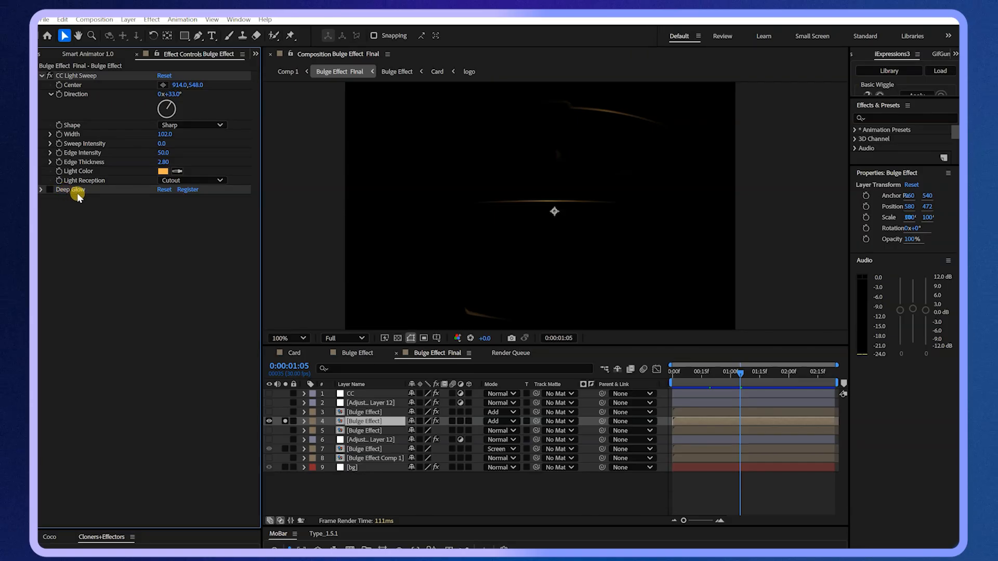
left_click(49, 190)
- Make layer 3, the other Bulge Effect copy in Add mode, visible and solo it together with layer 4
left_click(282, 407)
left_click(268, 412)
left_click(285, 412)
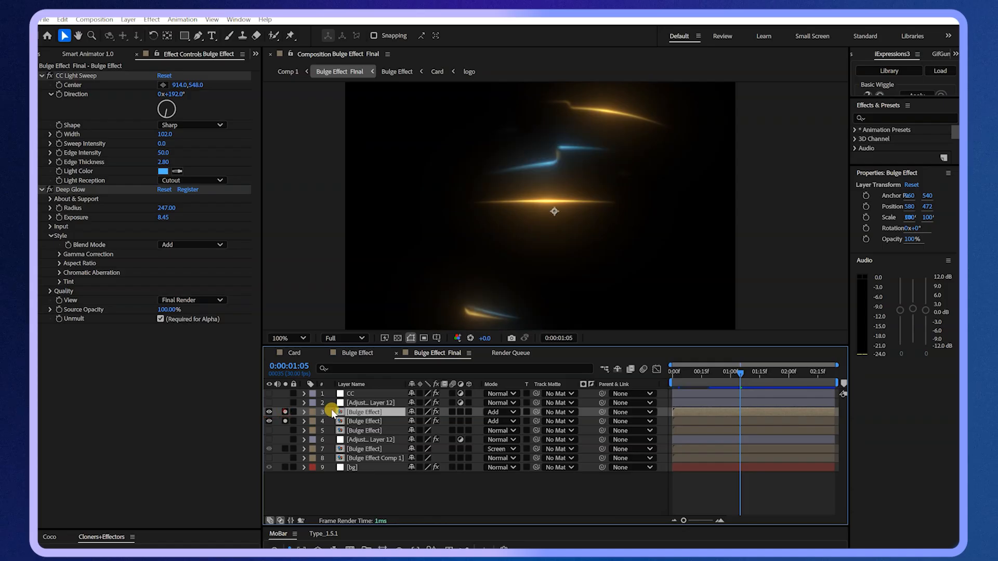
left_click(364, 422)
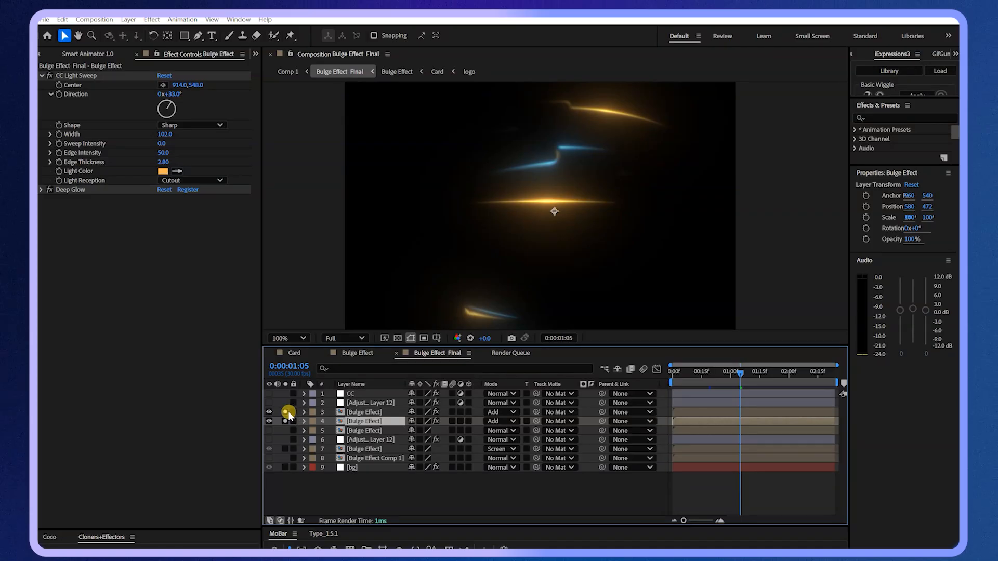
- Compare the light sweeps with layer 7, the Screen-mode Bulge Effect, by soloing it briefly, and select layer 3
left_click(285, 449)
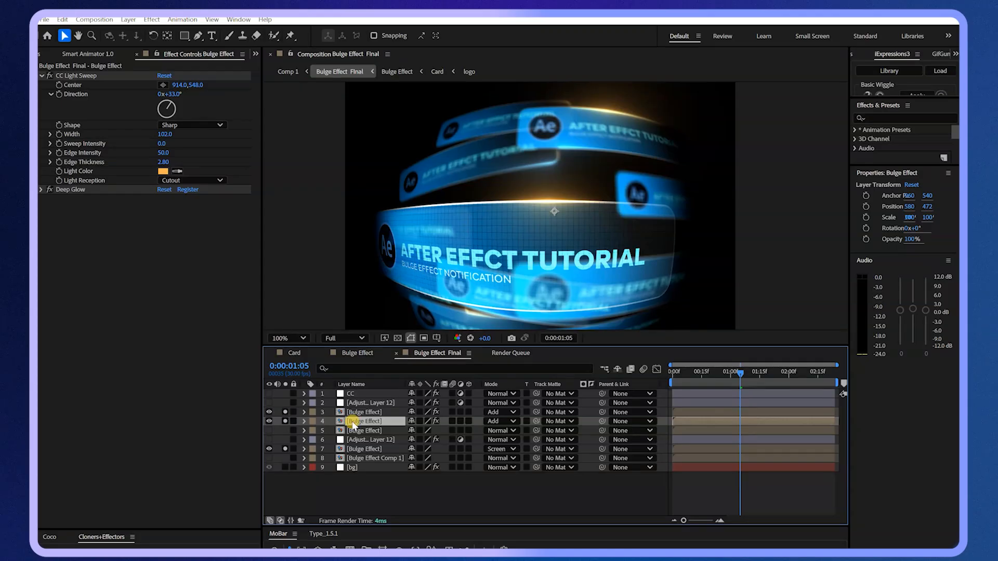
left_click(285, 448)
left_click(365, 412)
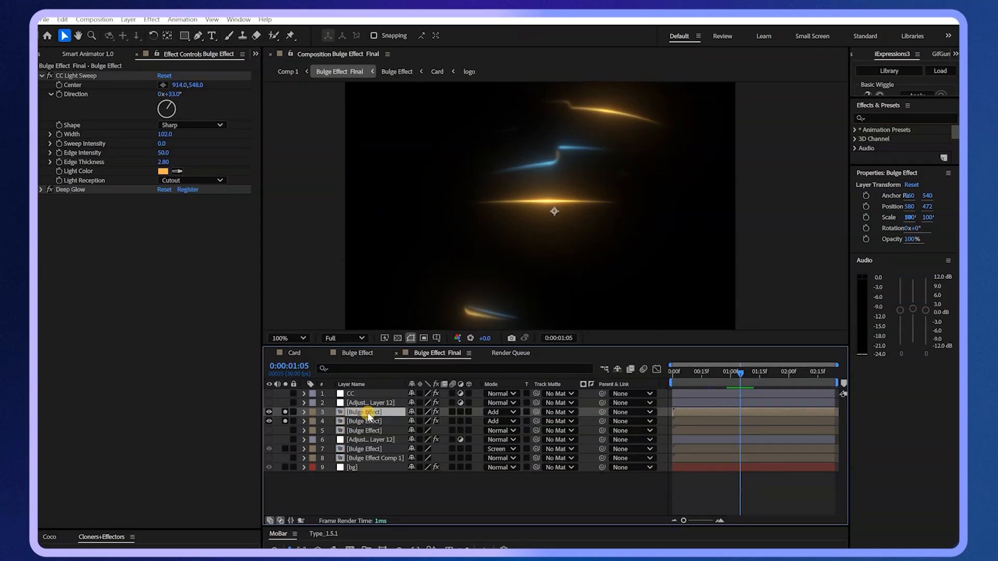
- Try rotating the CC Light Sweep direction on layers 3 and 4, undoing each change
mouse_move(167, 101)
left_mouse_down()
mouse_move(229, 94)
mouse_move(145, 137)
mouse_move(197, 137)
left_mouse_up()
key("ctrl+z")
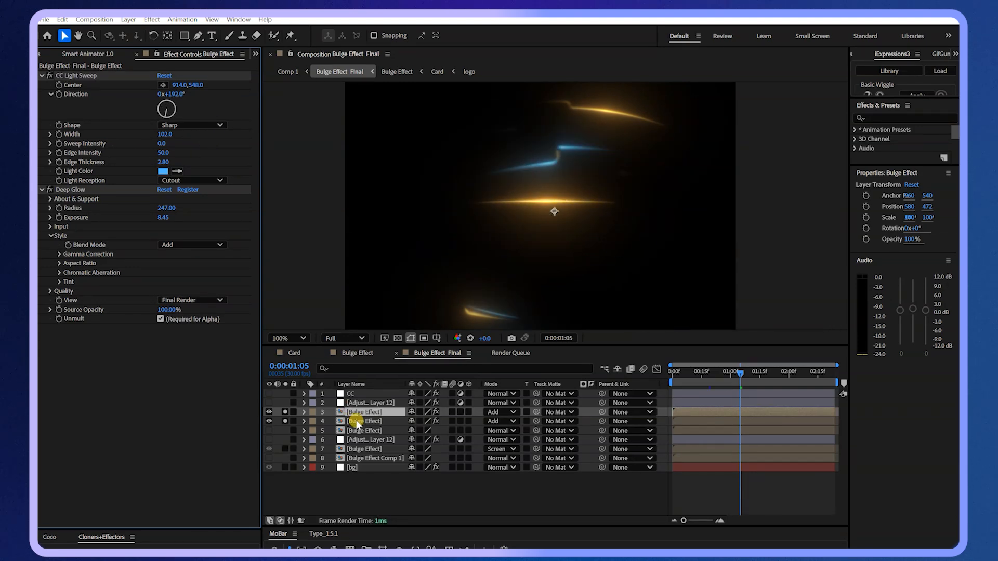
left_click(357, 423)
mouse_move(166, 101)
left_mouse_down()
mouse_move(326, 94)
mouse_move(281, 120)
mouse_move(270, 196)
left_mouse_up()
key("ctrl+z")
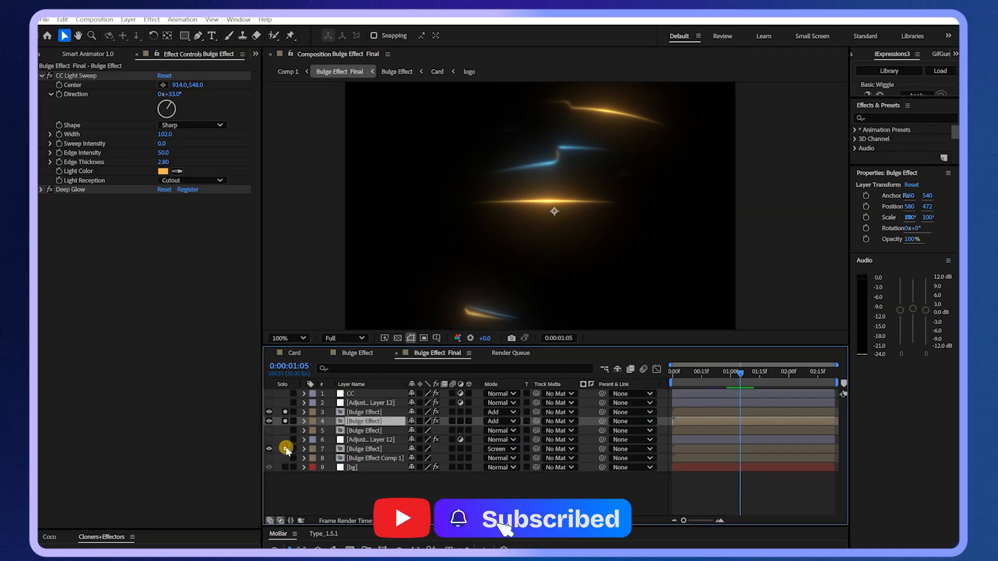
- Solo the Screen-mode Bulge Effect, bg and CC layers, and make Adjustment Layer 12 on layer 2 visible and soloed
left_click(286, 448)
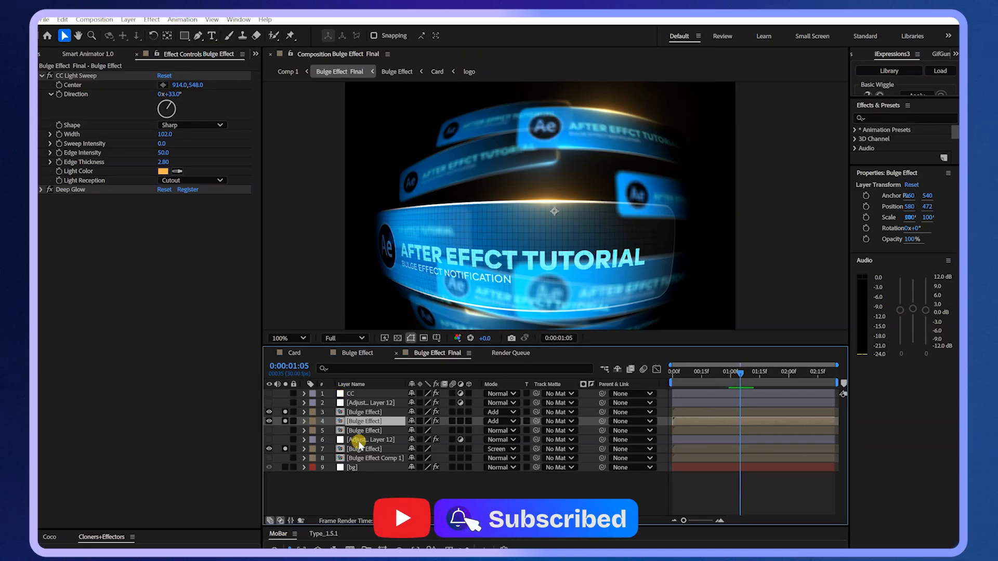
left_click(285, 467)
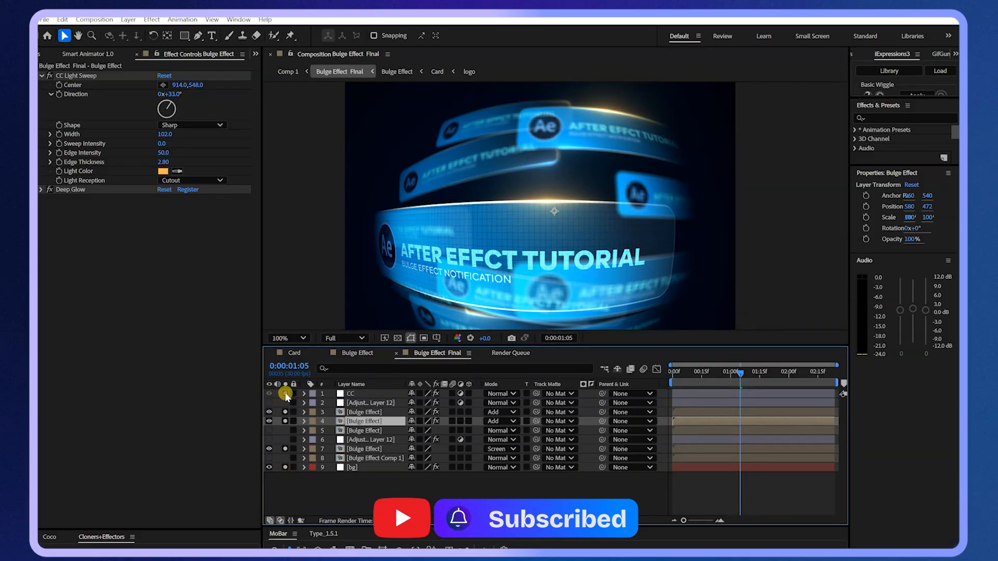
left_click(285, 393)
left_click(351, 395)
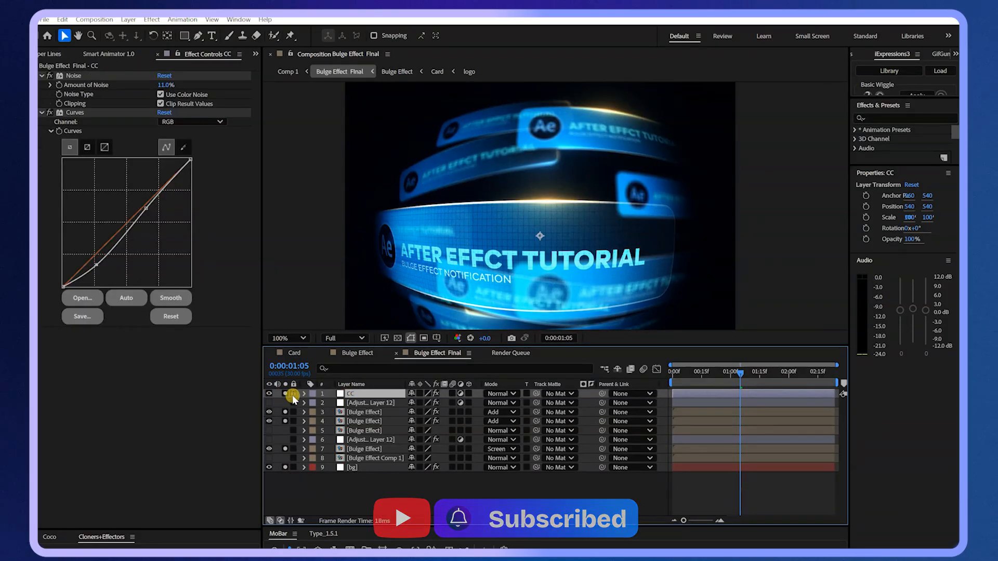
left_click(268, 403)
left_click(286, 403)
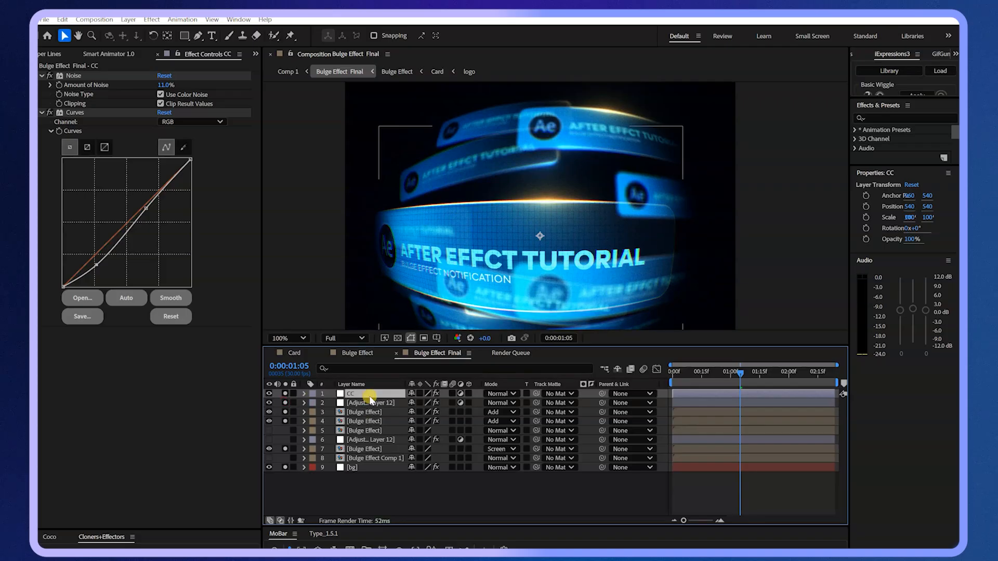
- Review the effects on the CC, bg, Add-mode Bulge Effect and layer 2 adjustment layers, including Noise and uni.Chromatic Aberration
left_click(73, 77)
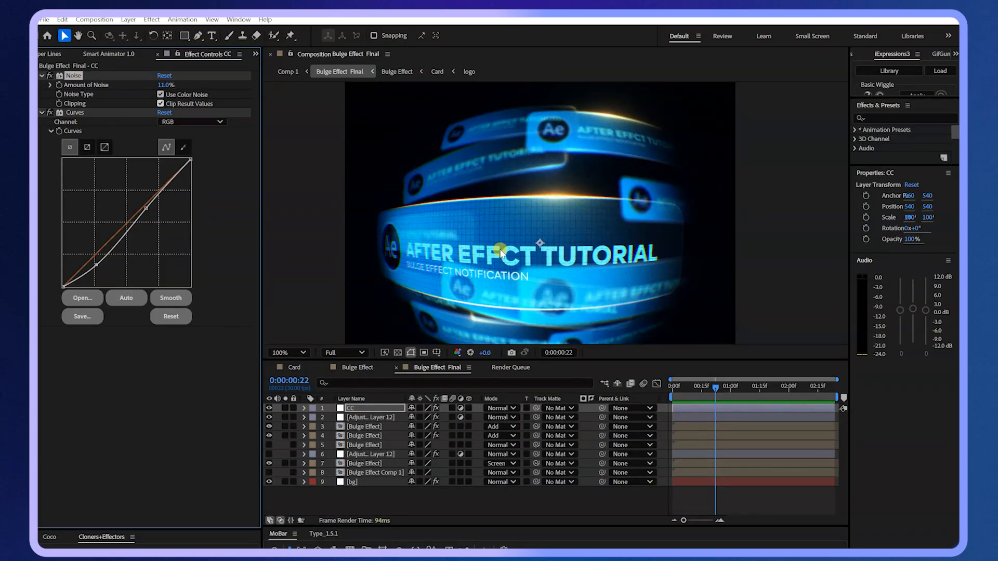
left_click(356, 483)
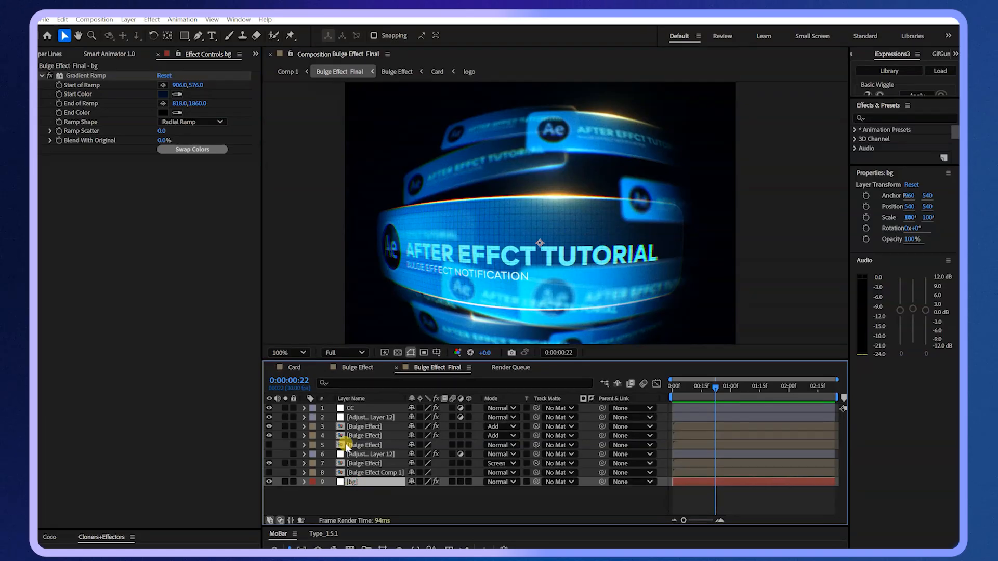
left_click(359, 426)
left_click(357, 436)
left_click(371, 409)
left_click(370, 417)
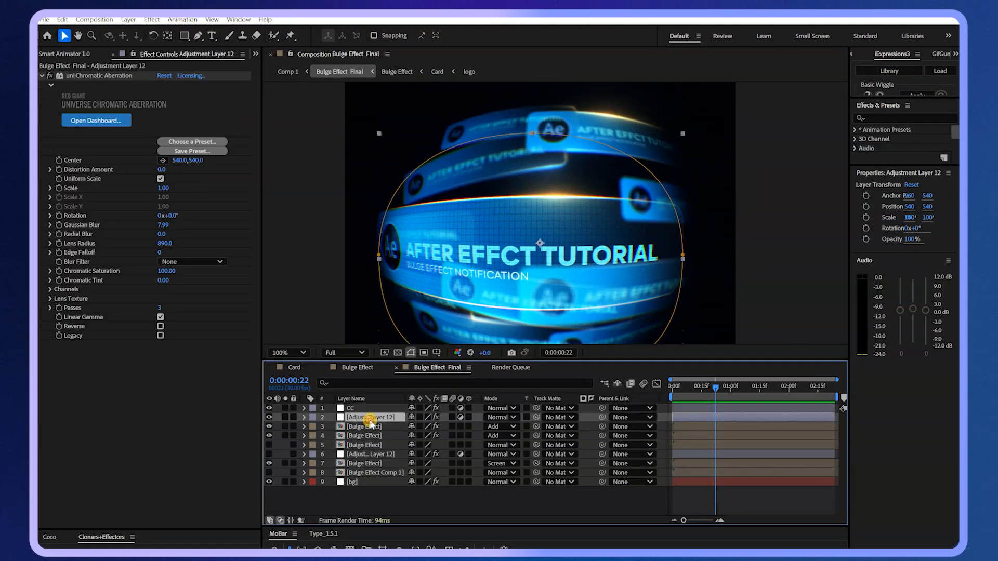
left_click(368, 409)
left_click(363, 418)
left_click(123, 77)
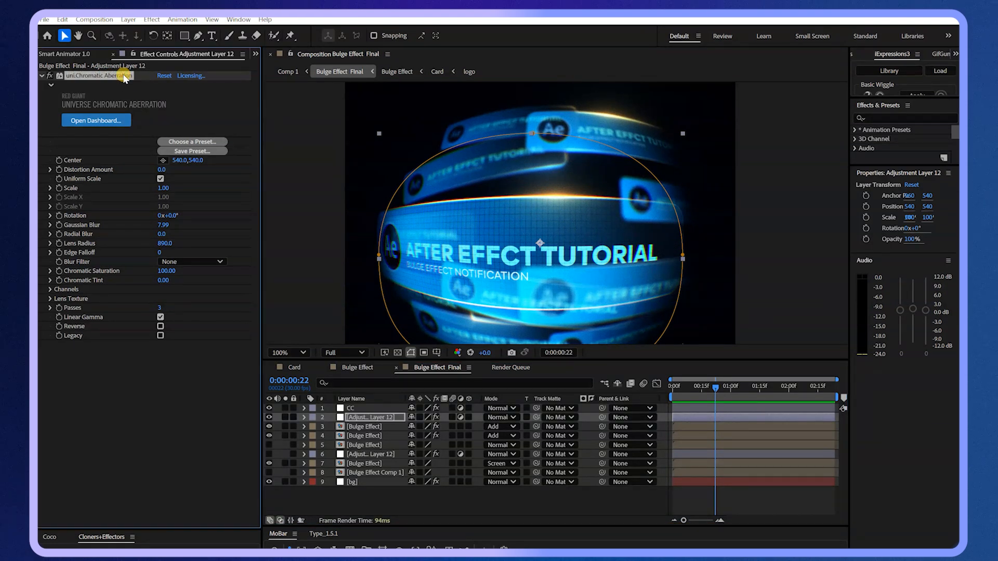
left_click(371, 500)
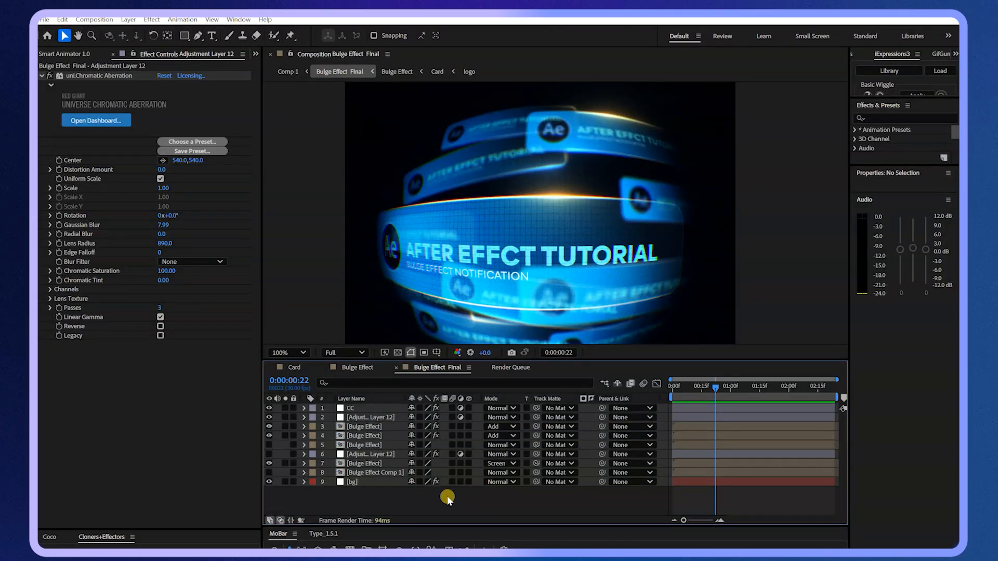
- Preview the finished animation from the first frame and enlarge the composition view
left_click(673, 386)
key("space")
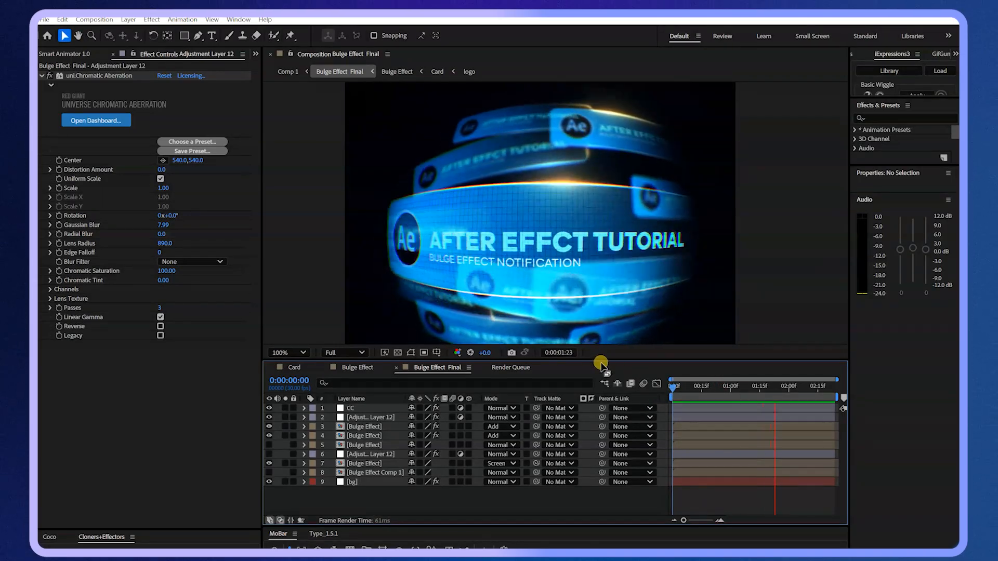
left_click_drag(603, 359, 603, 375)
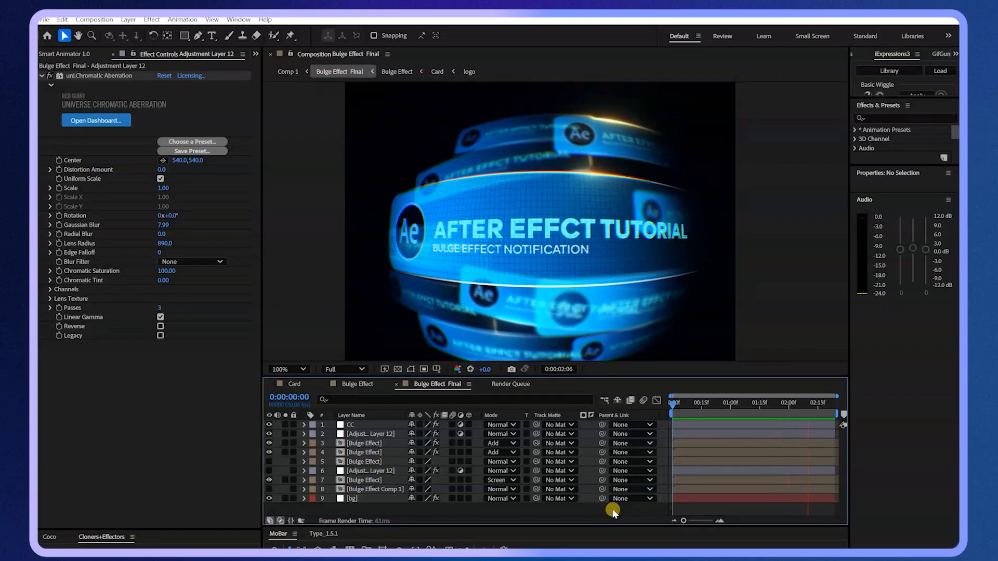